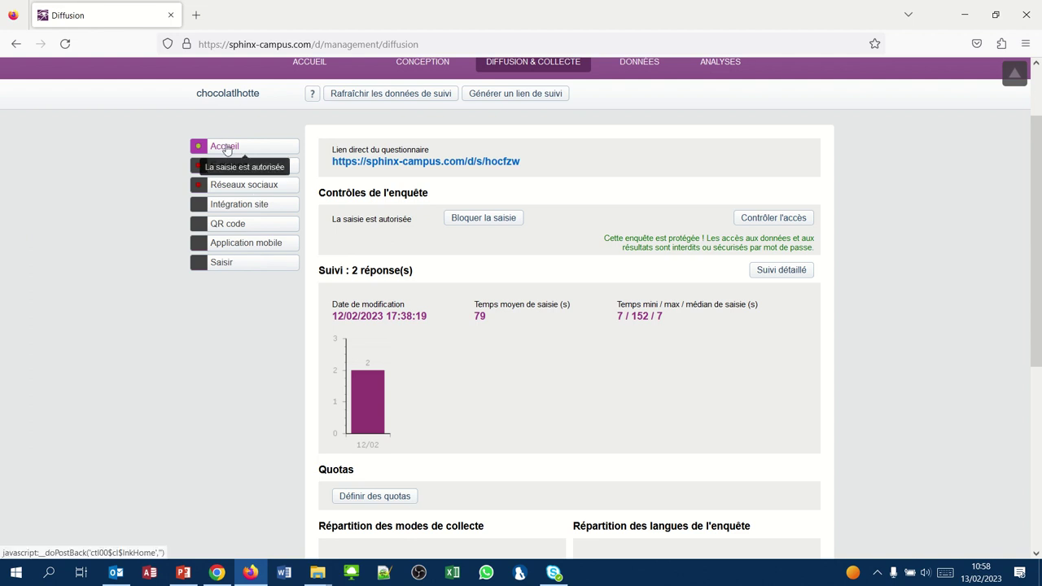
Leave the survey distribution page and show the list of all surveys, Mes enquêtes.
left_click(224, 147)
left_click(226, 147)
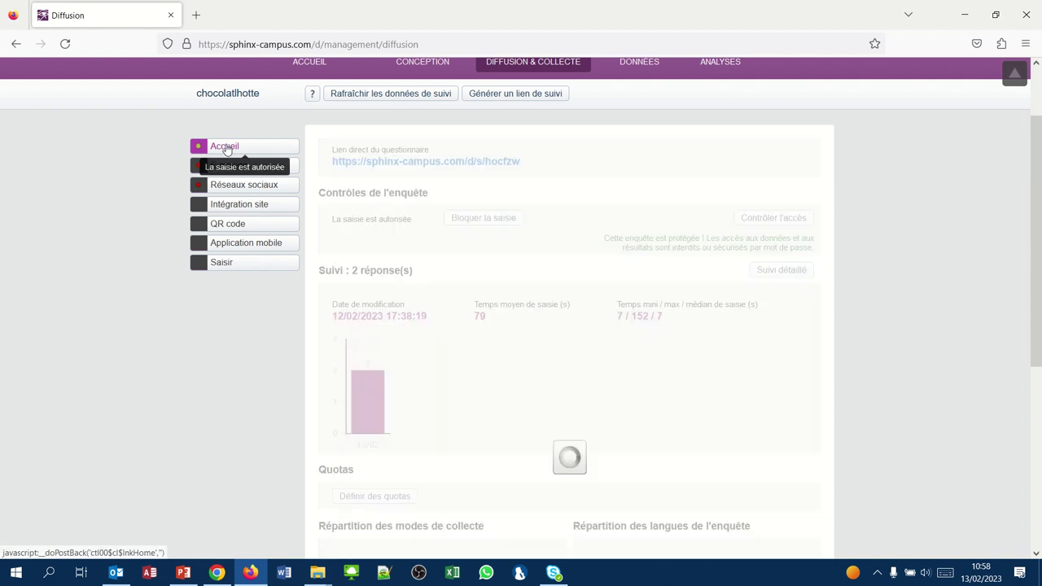
scroll(351, 138, "up", 2)
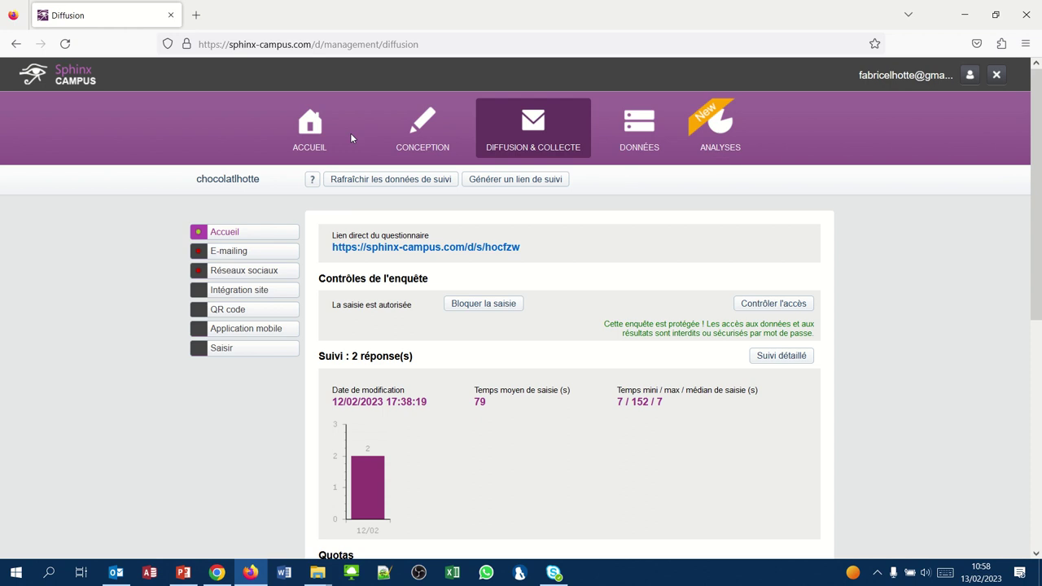
left_click(304, 124)
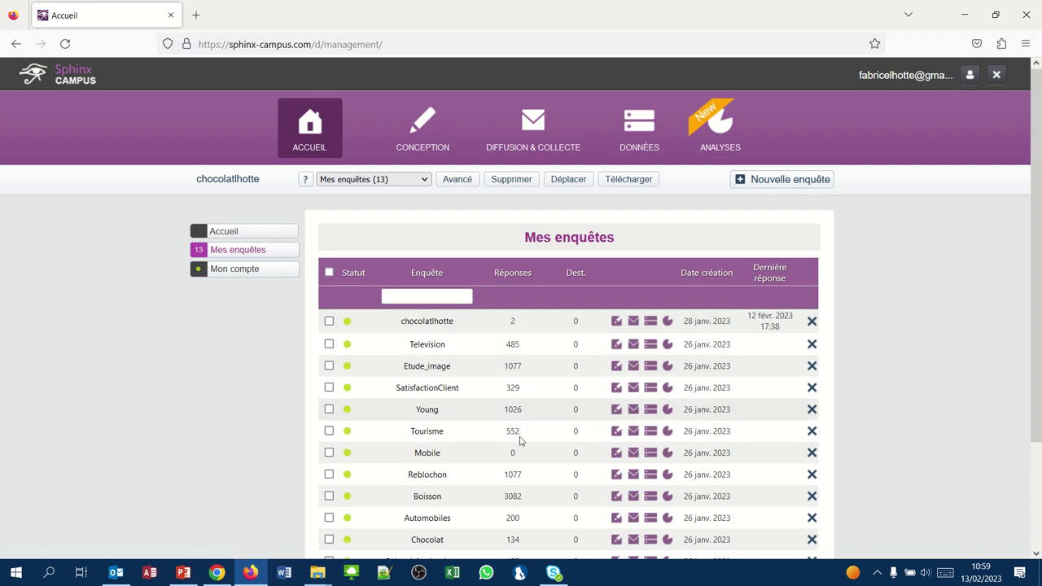
Open the analyses of the Television survey and return to the list of surveys.
left_click(427, 345)
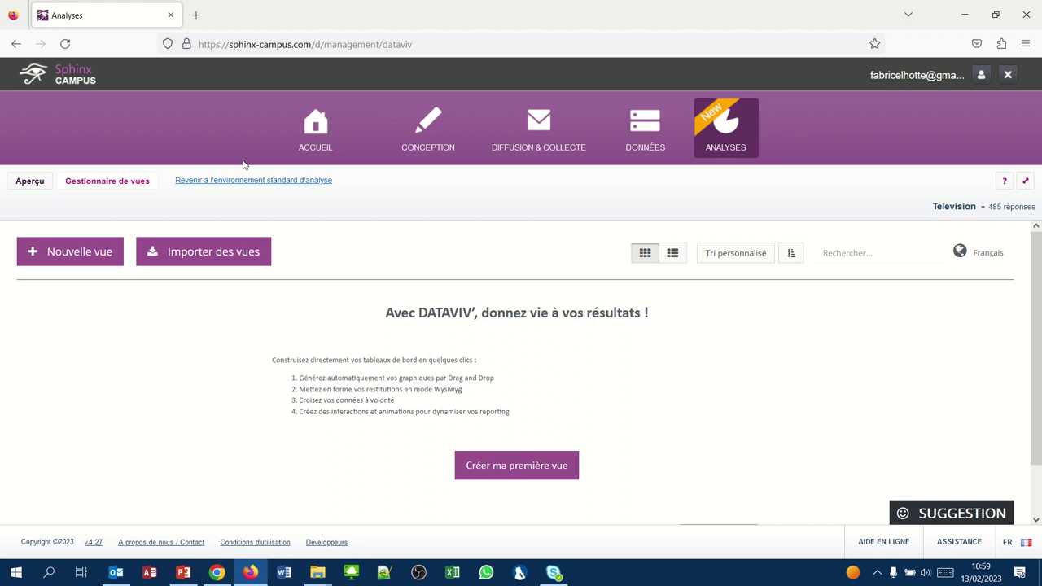
left_click(87, 105)
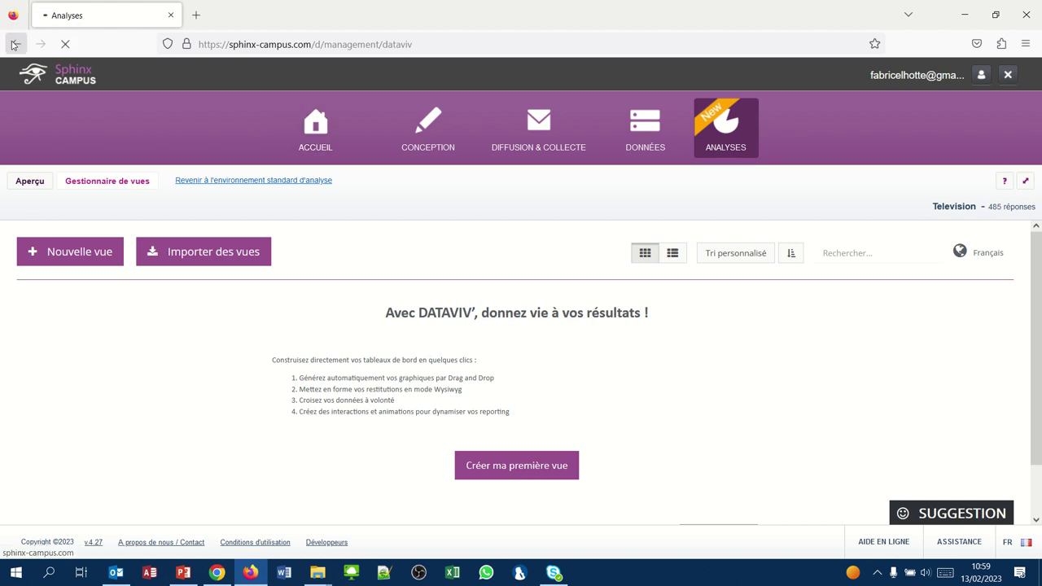
scroll(348, 402, "down", 3)
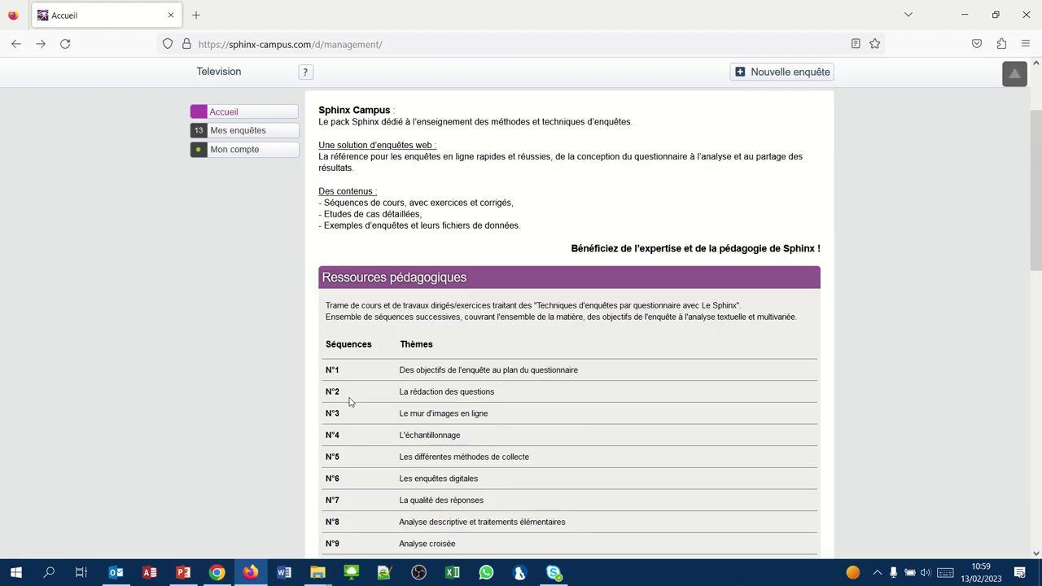
scroll(246, 323, "up", 3)
left_click(229, 251)
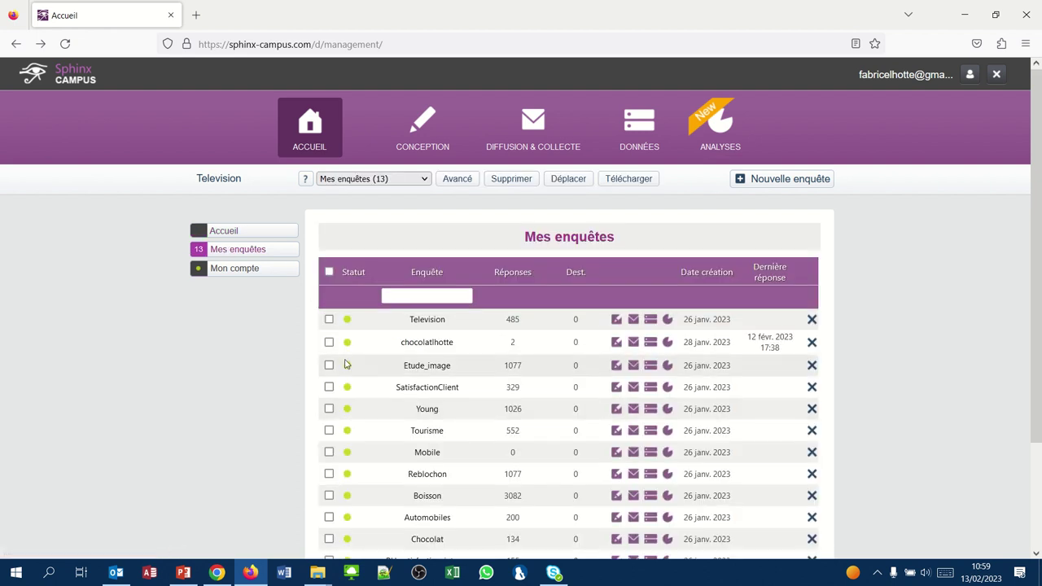
Copy the Television survey as a new survey named Television_2023, including its responses.
left_click(329, 320)
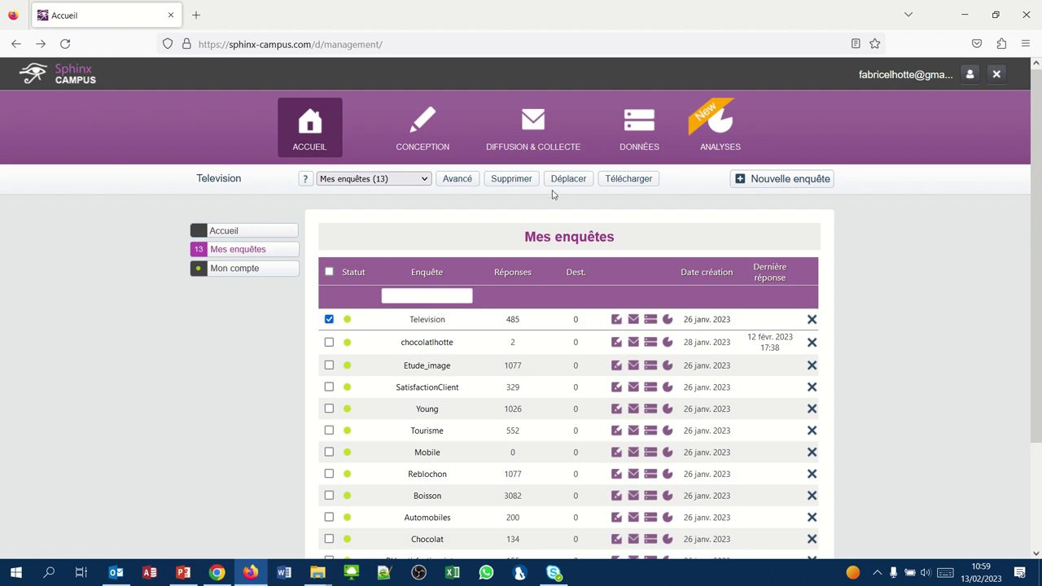
left_click(458, 180)
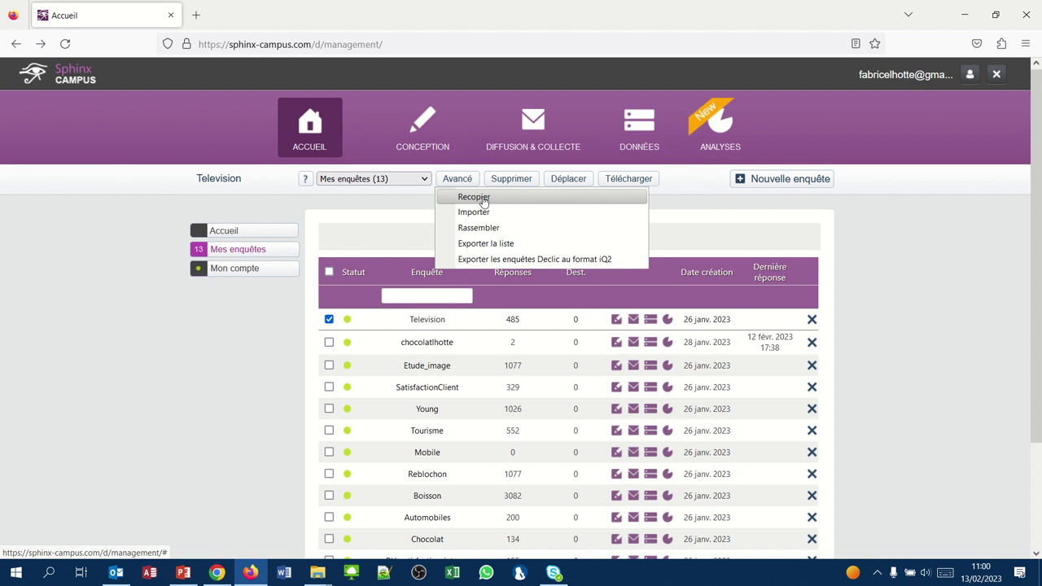
left_click(485, 200)
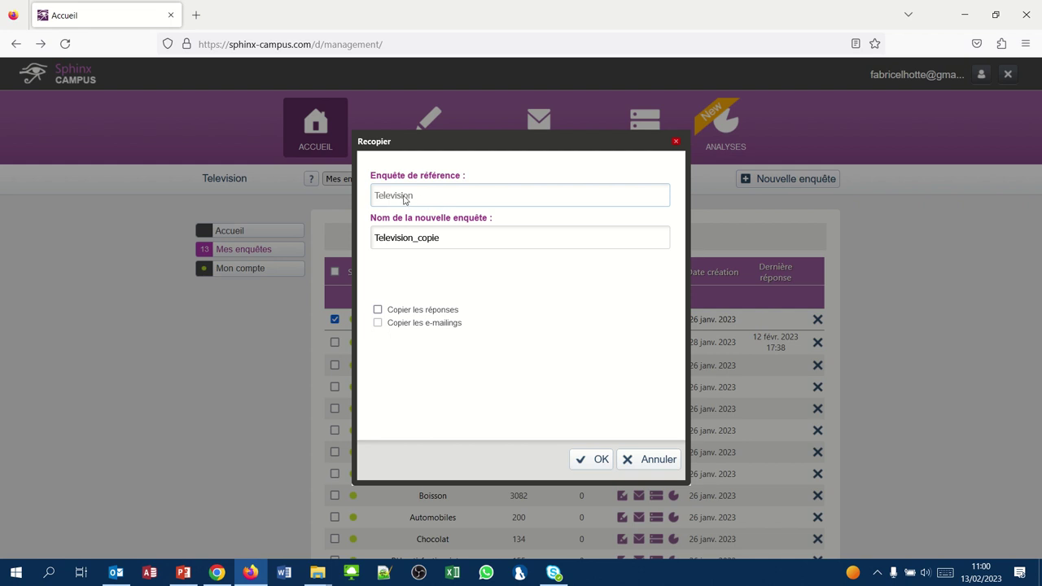
left_click(447, 238)
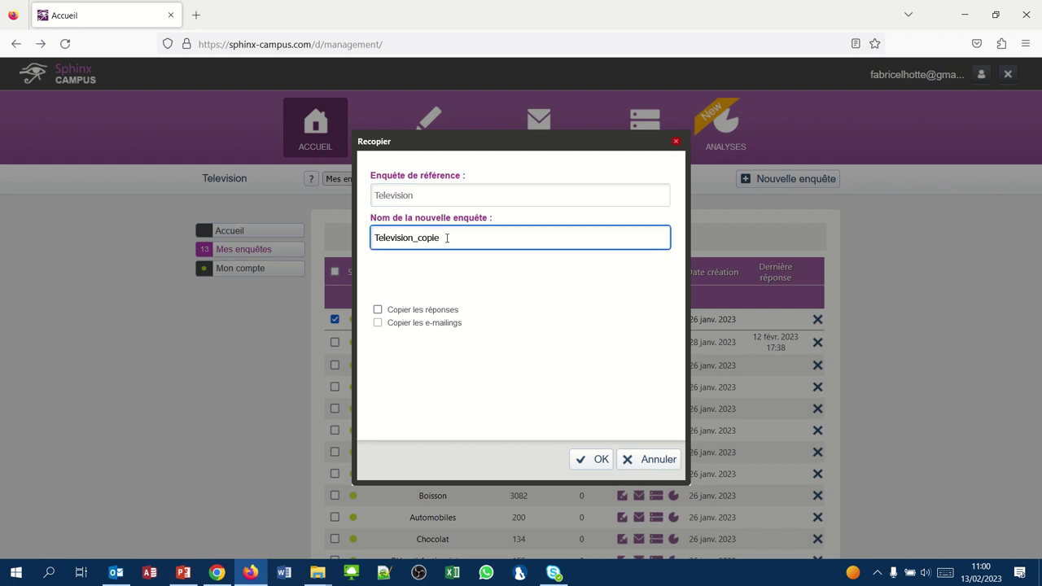
key("BackSpace")
key("BackSpace")
key("BackSpace")
type("2023")
left_click(377, 310)
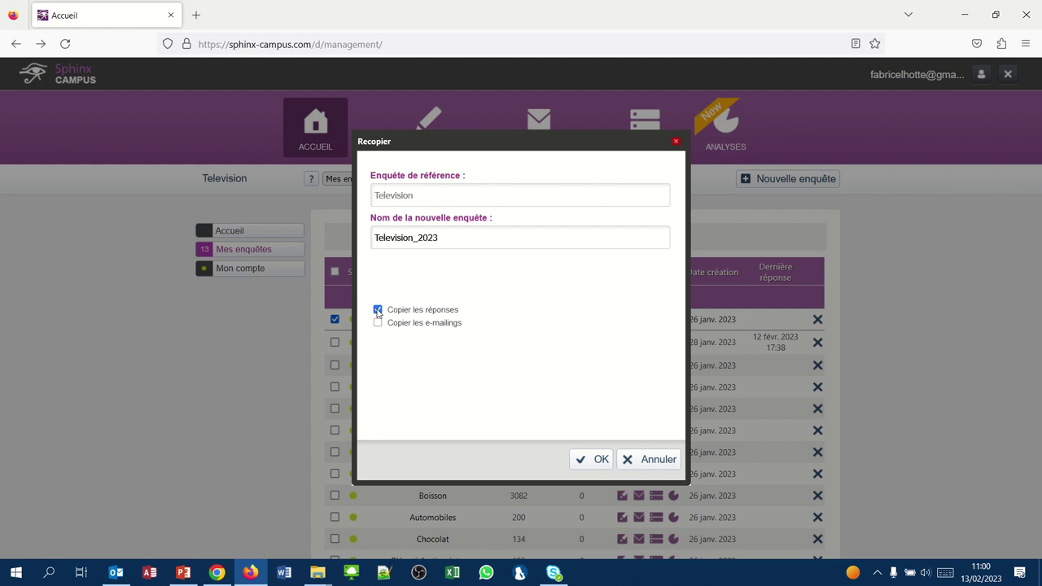
left_click(595, 460)
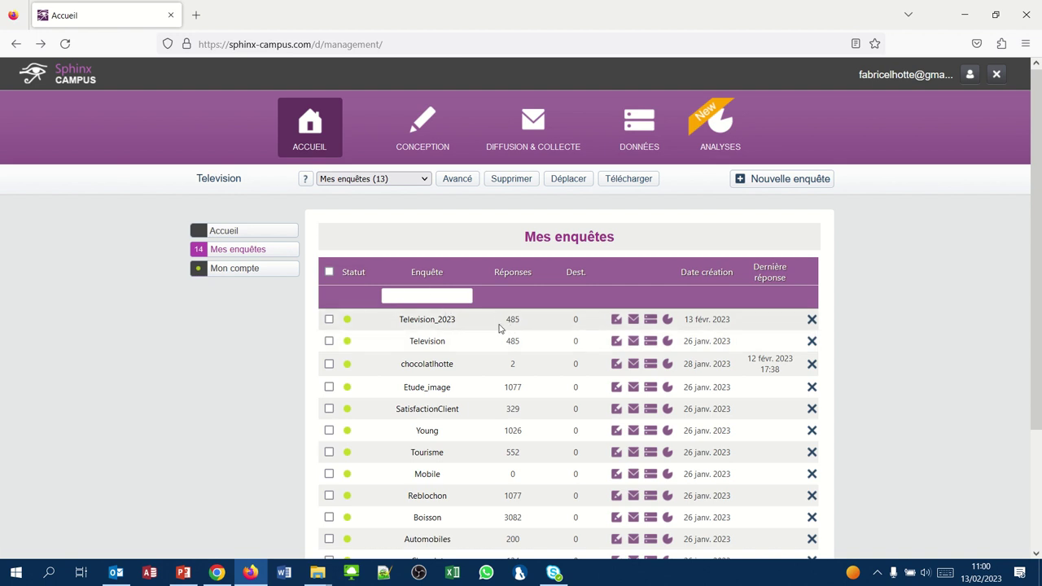
Open the Television_2023 survey and look through the table of its response data.
left_click(431, 324)
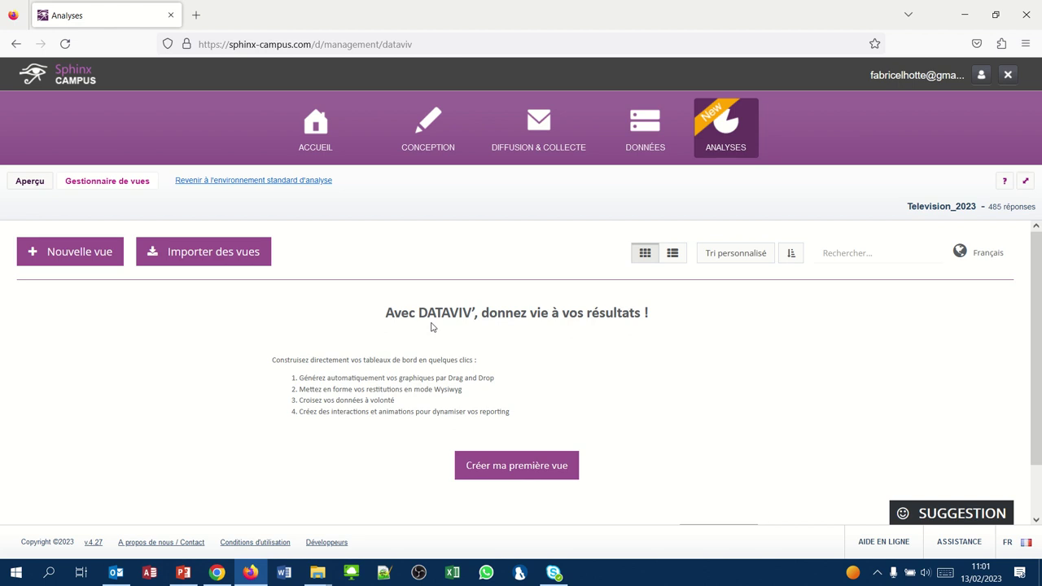
left_click(643, 135)
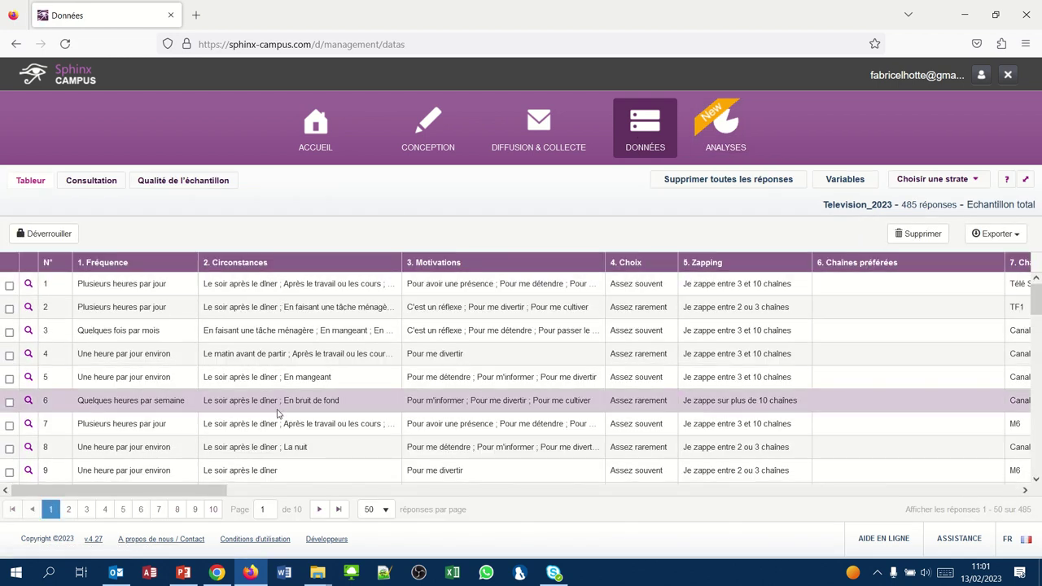
scroll(277, 414, "down", 7)
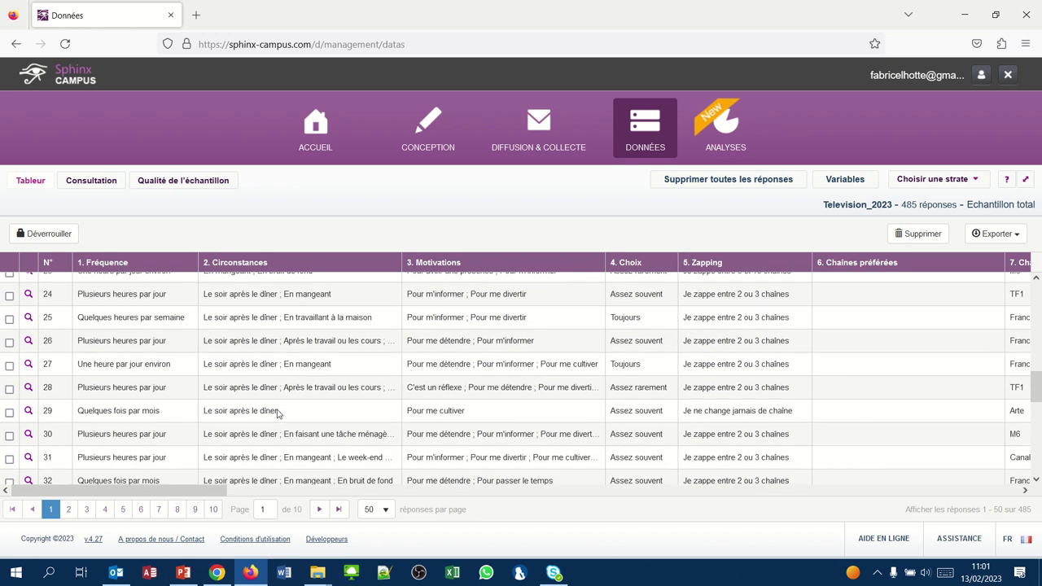
scroll(277, 413, "down", 6)
scroll(277, 414, "up", 13)
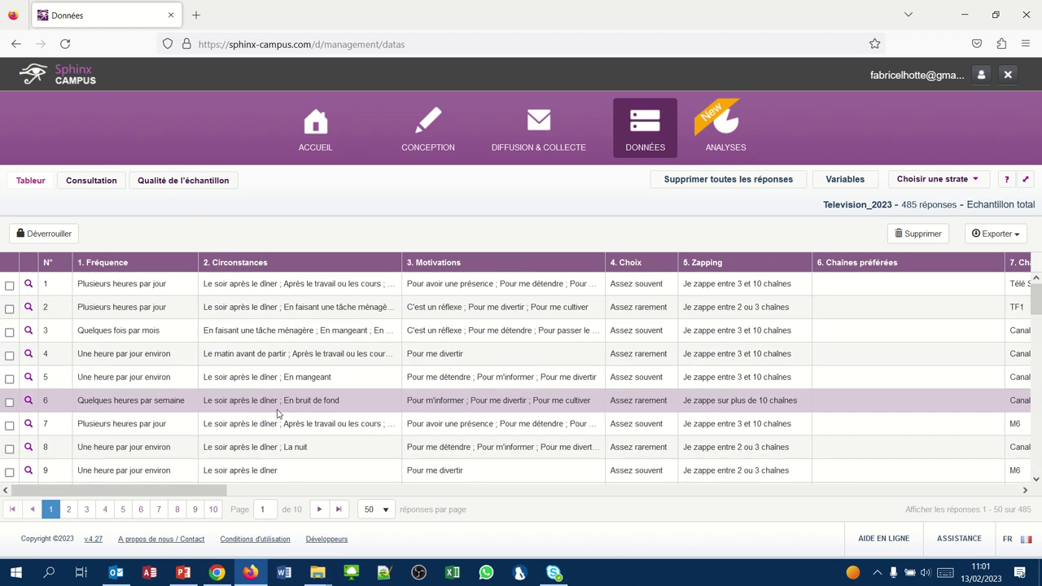
Open the individual record of response 1 and read its answers on television viewing behaviour and channels.
left_click(27, 284)
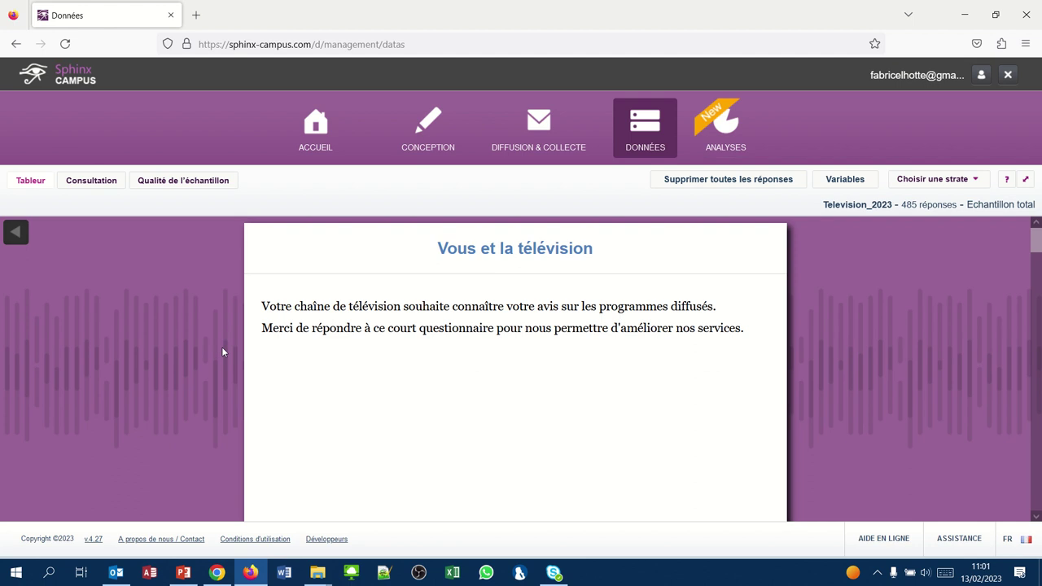
scroll(221, 347, "down", 5)
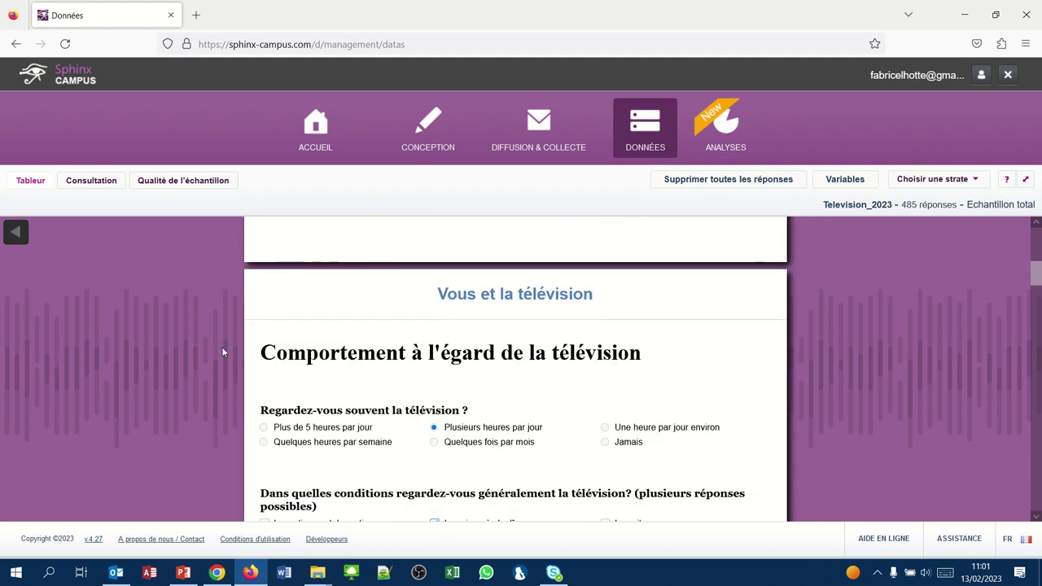
scroll(222, 347, "down", 1)
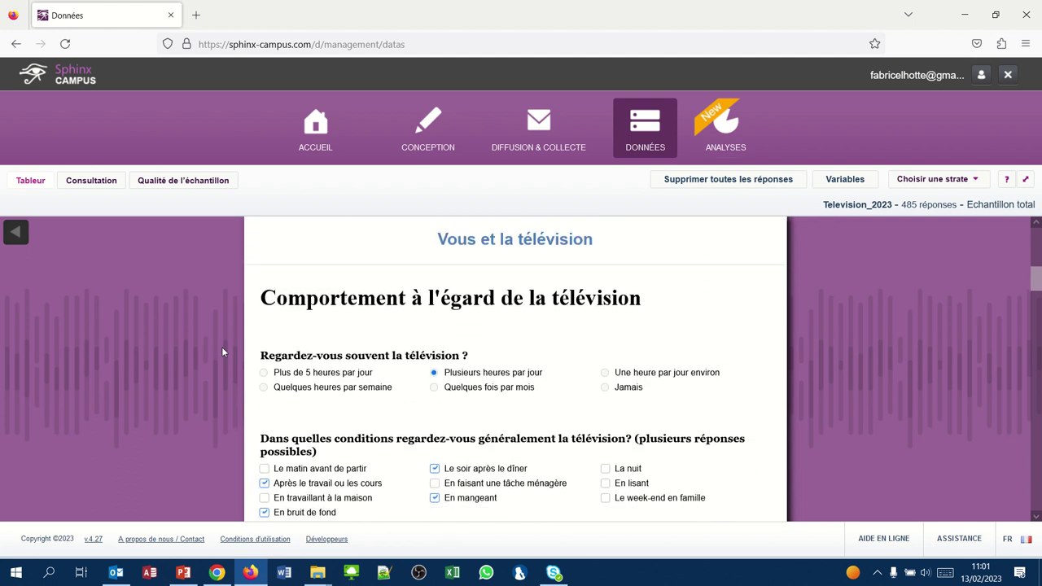
scroll(221, 346, "down", 4)
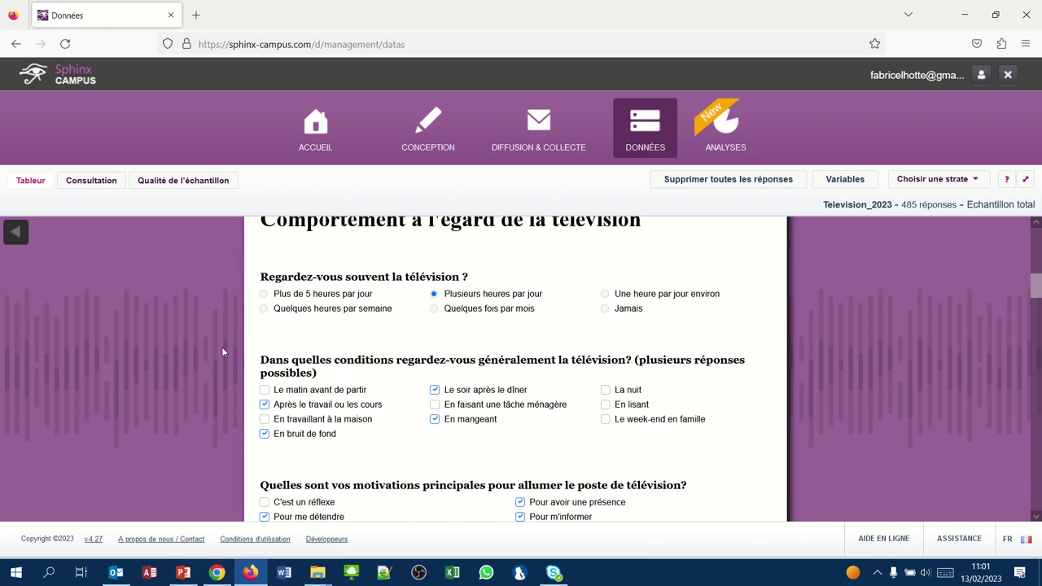
scroll(222, 352, "down", 5)
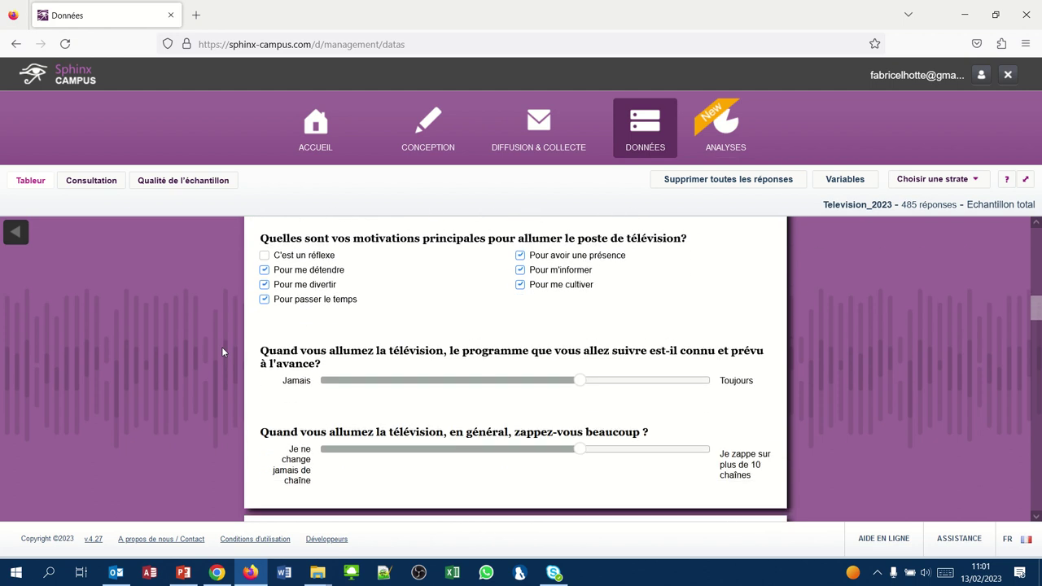
scroll(222, 352, "down", 5)
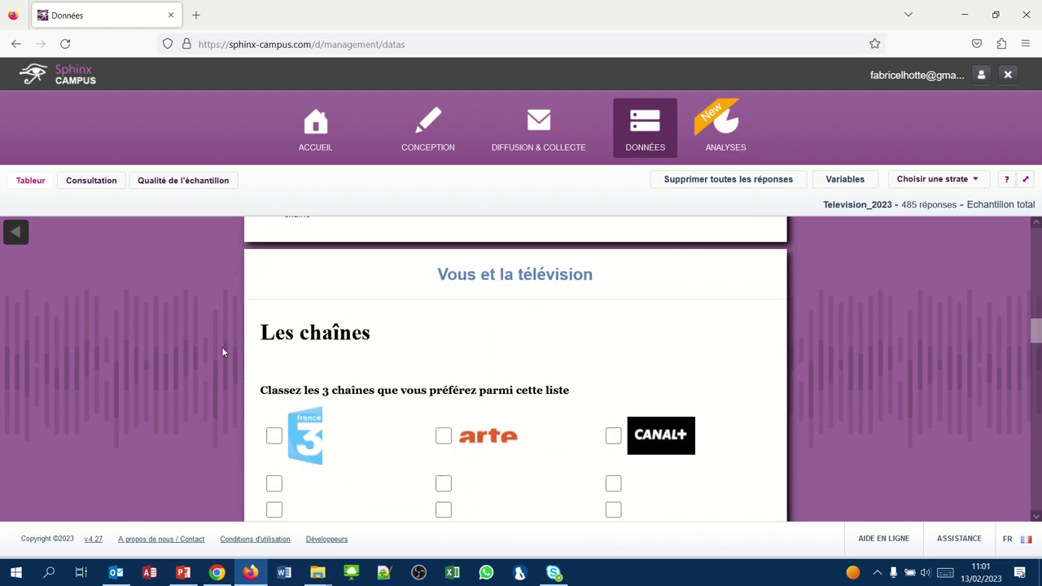
scroll(222, 351, "up", 1)
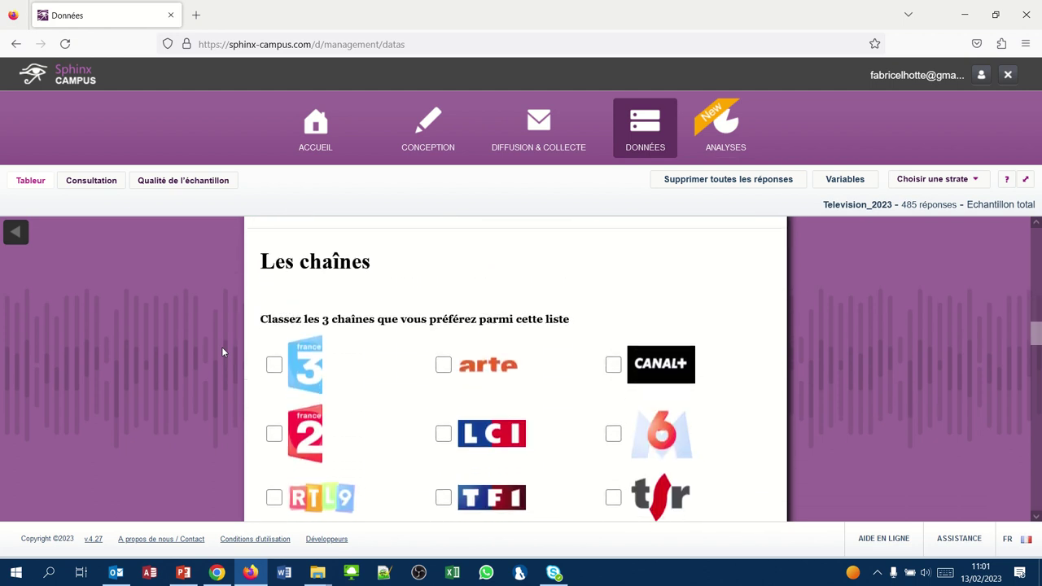
scroll(222, 351, "down", 3)
scroll(222, 352, "down", 4)
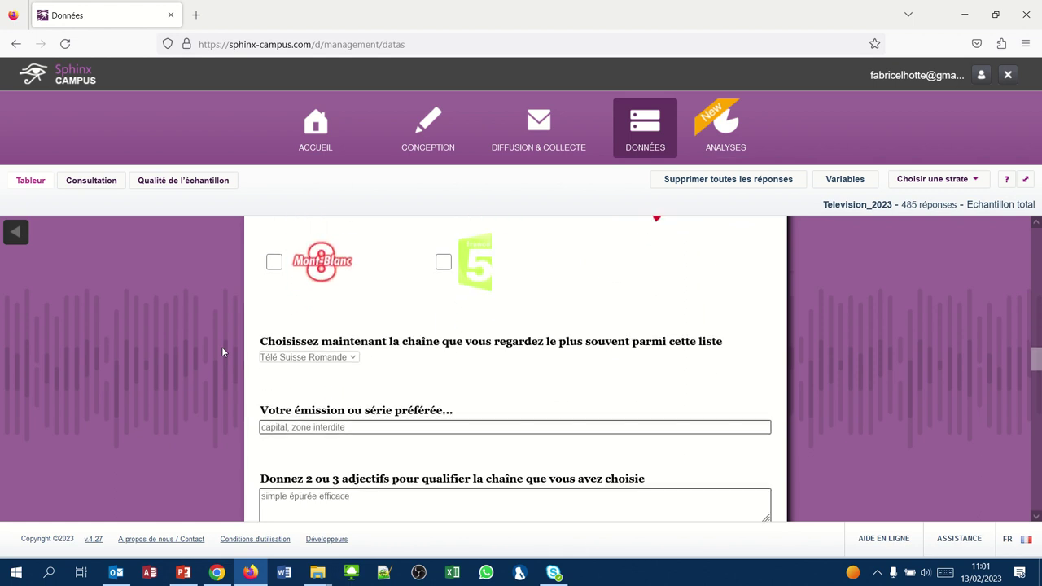
scroll(222, 352, "down", 1)
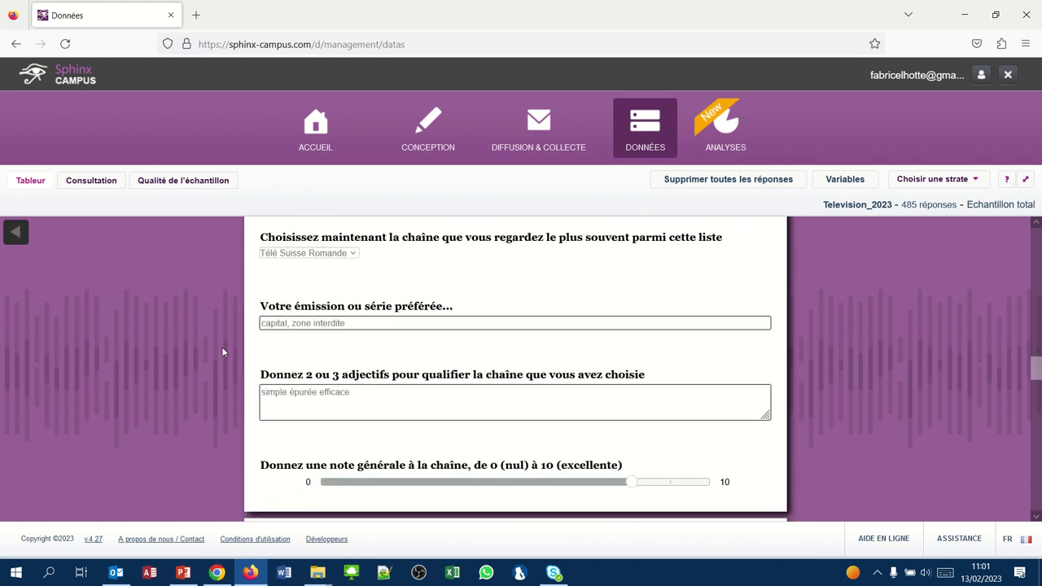
scroll(222, 352, "down", 3)
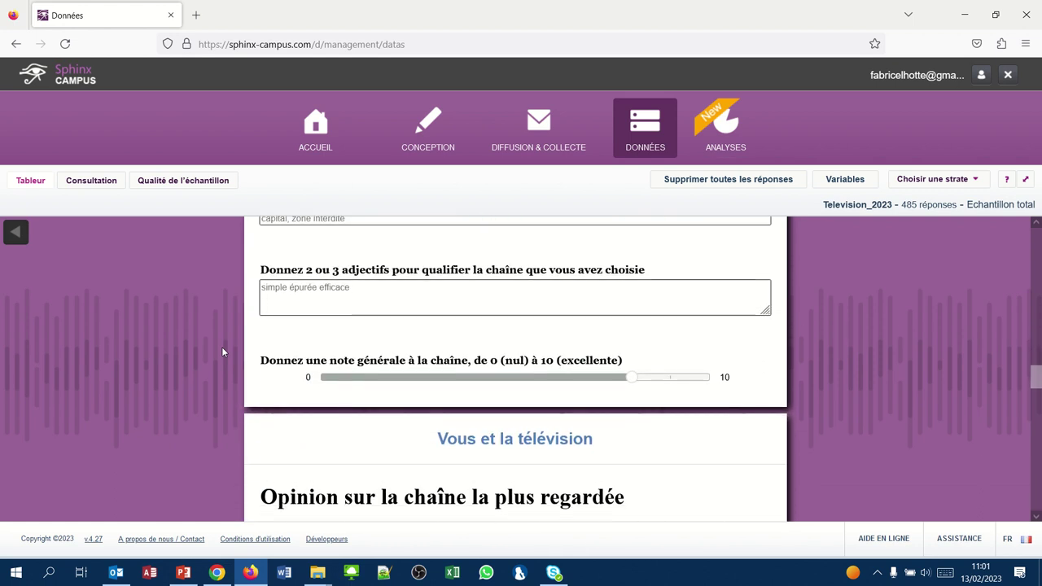
Read response 1's ratings of the most-watched channel, opinions on television in general, and respondent identity answers through to household size.
scroll(221, 347, "down", 6)
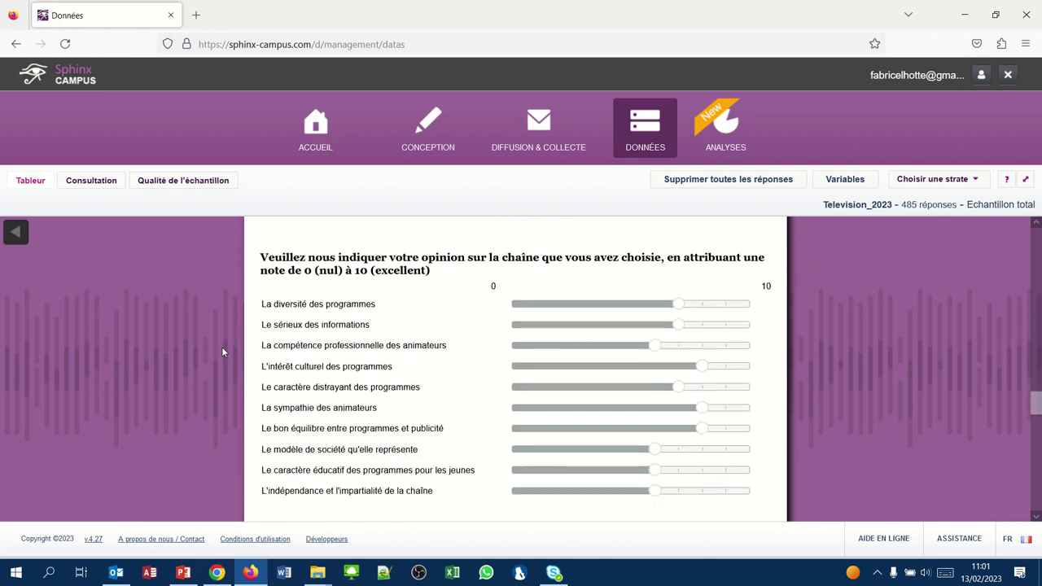
scroll(222, 351, "down", 4)
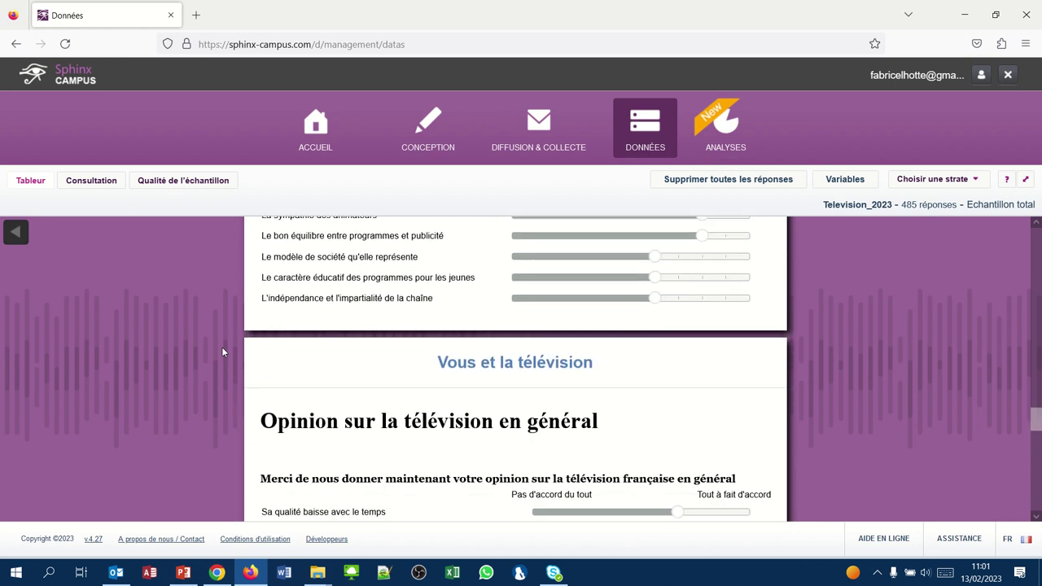
scroll(221, 351, "down", 3)
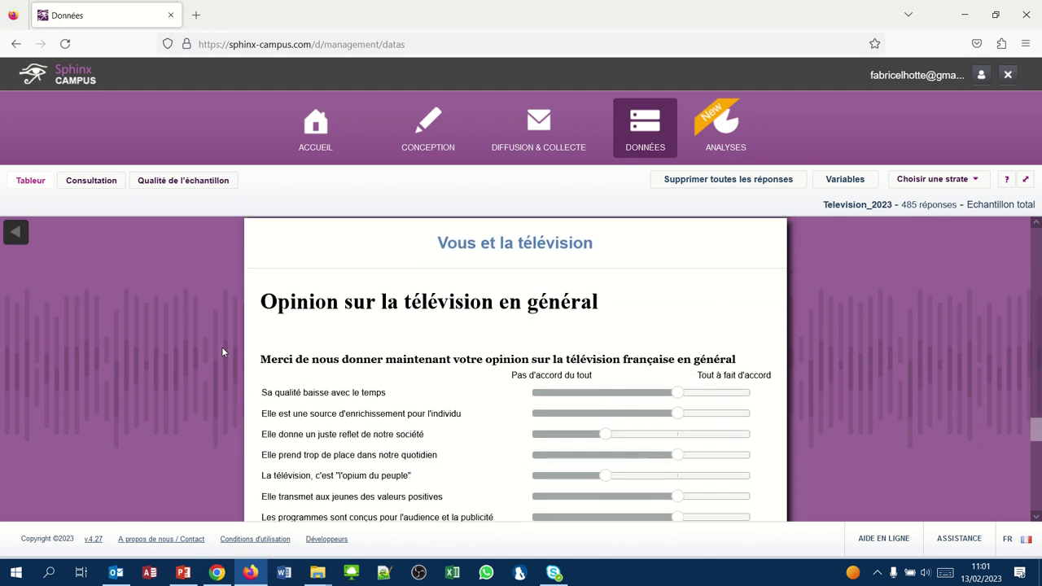
scroll(223, 352, "down", 2)
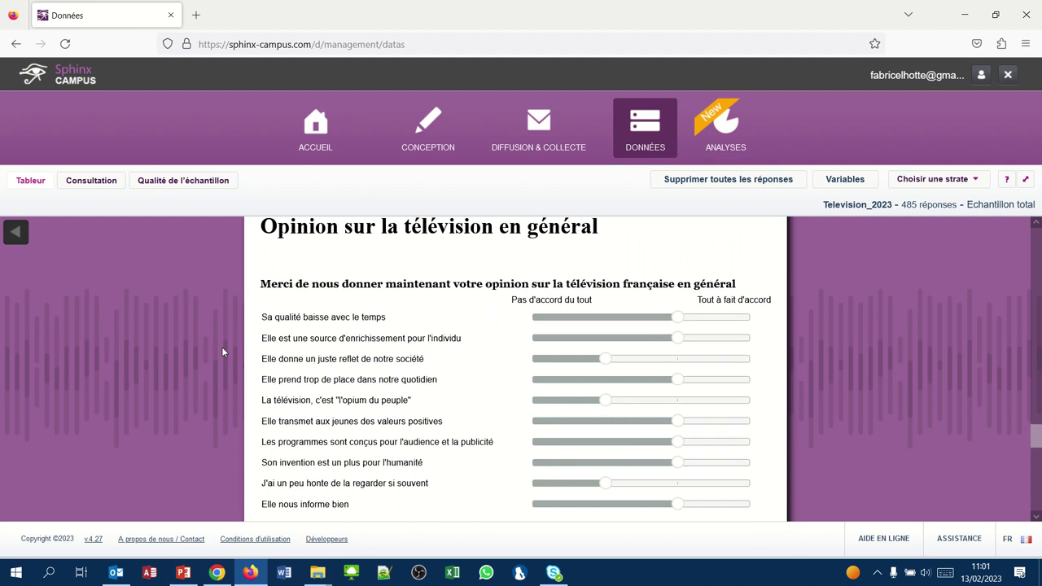
scroll(222, 352, "down", 3)
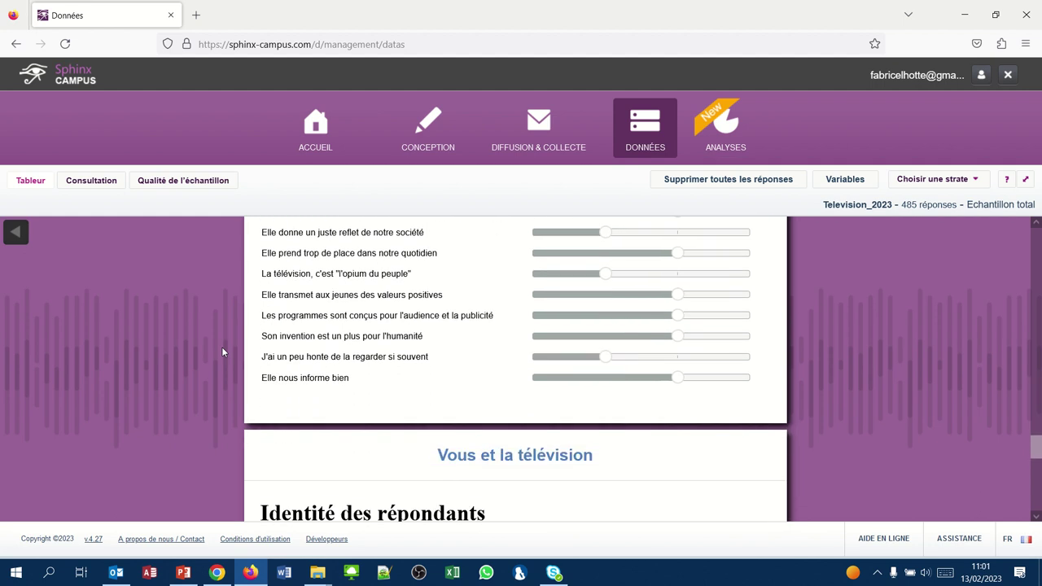
scroll(222, 352, "down", 3)
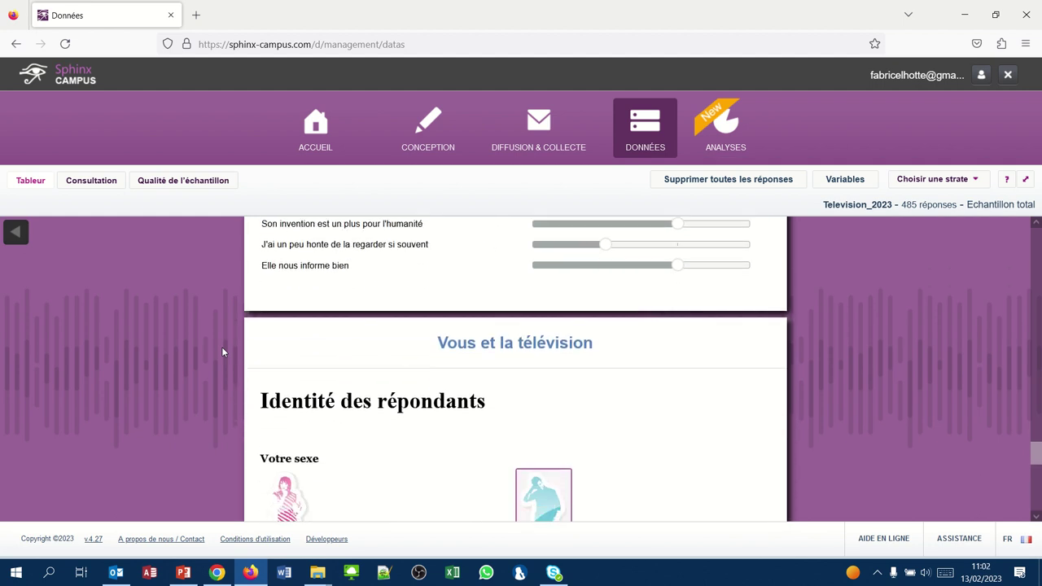
scroll(222, 352, "down", 2)
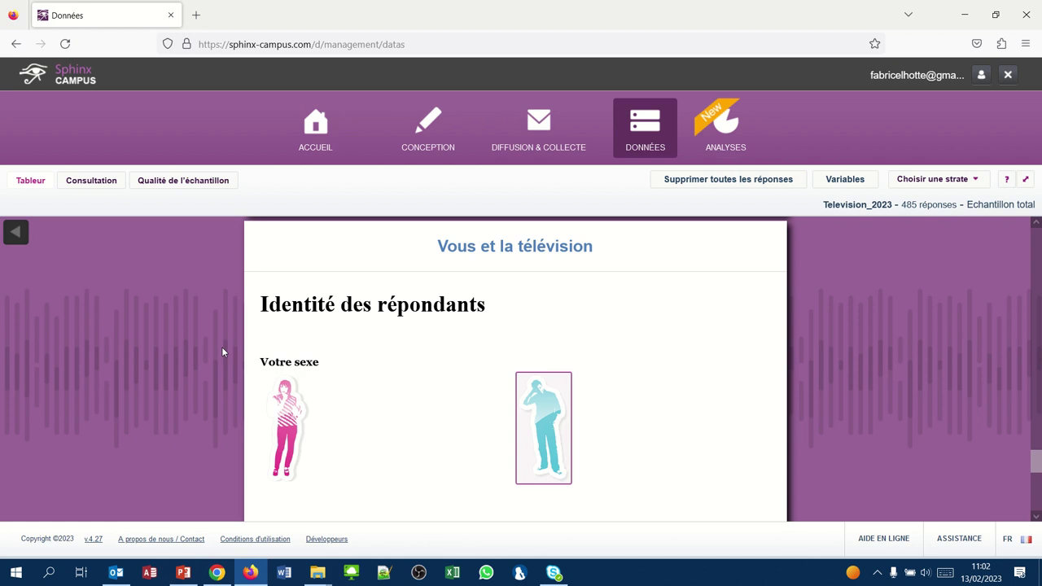
scroll(222, 348, "down", 3)
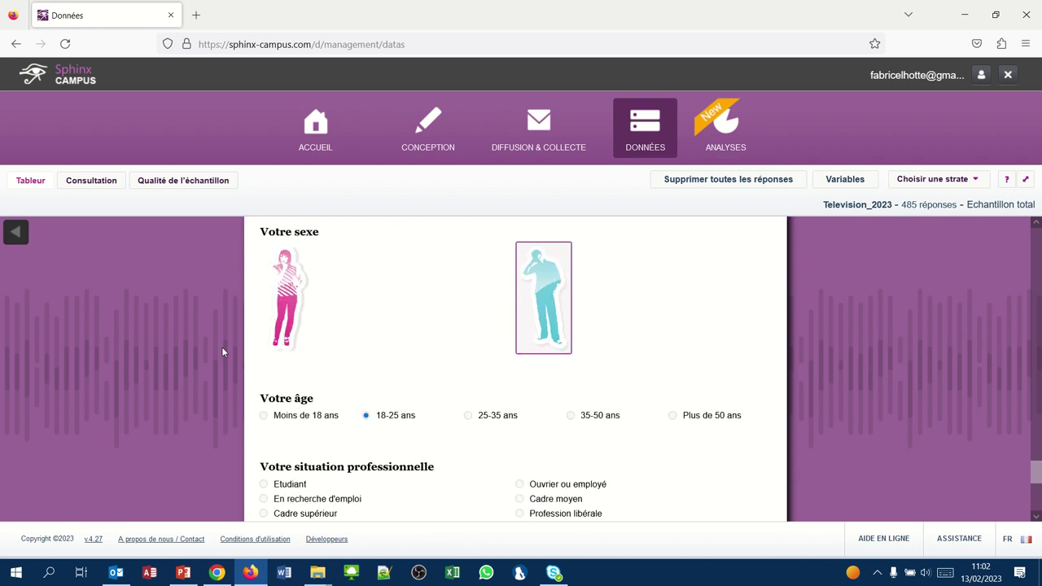
scroll(222, 352, "down", 4)
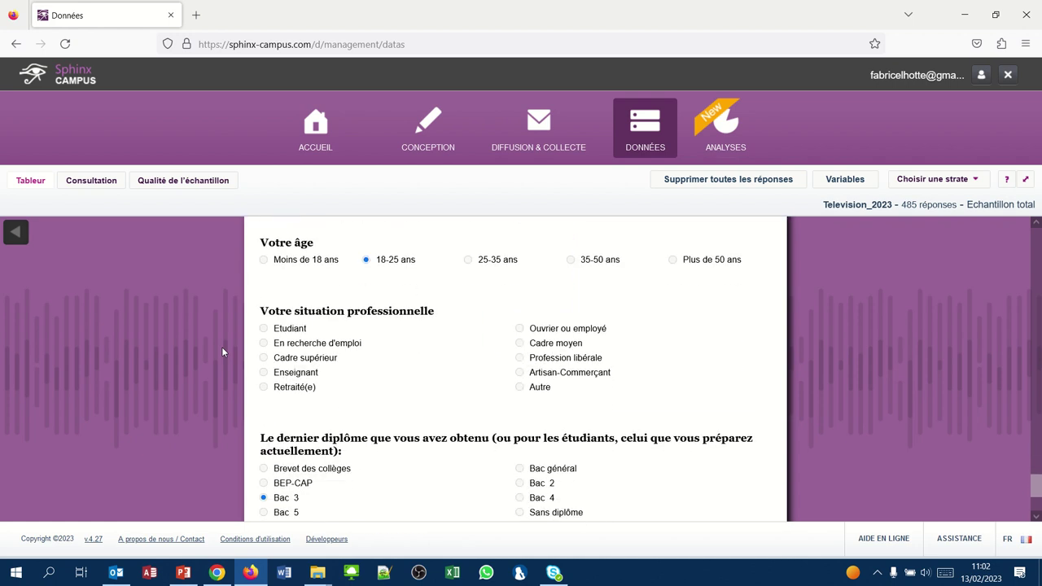
scroll(222, 352, "down", 3)
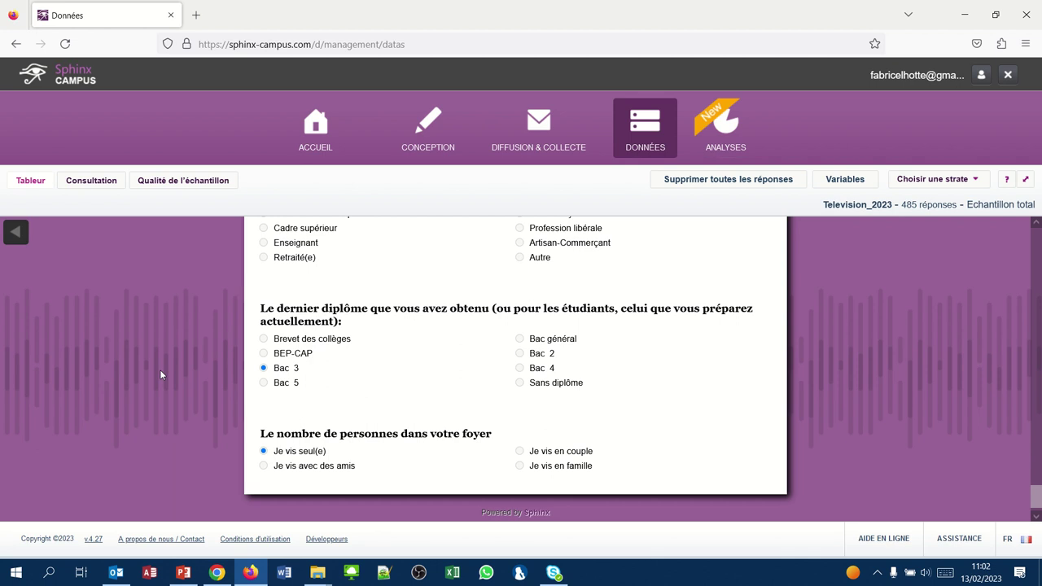
Leave the individual response and return to the table of all Television_2023 responses.
left_click(602, 342)
left_click(39, 181)
left_click(649, 127)
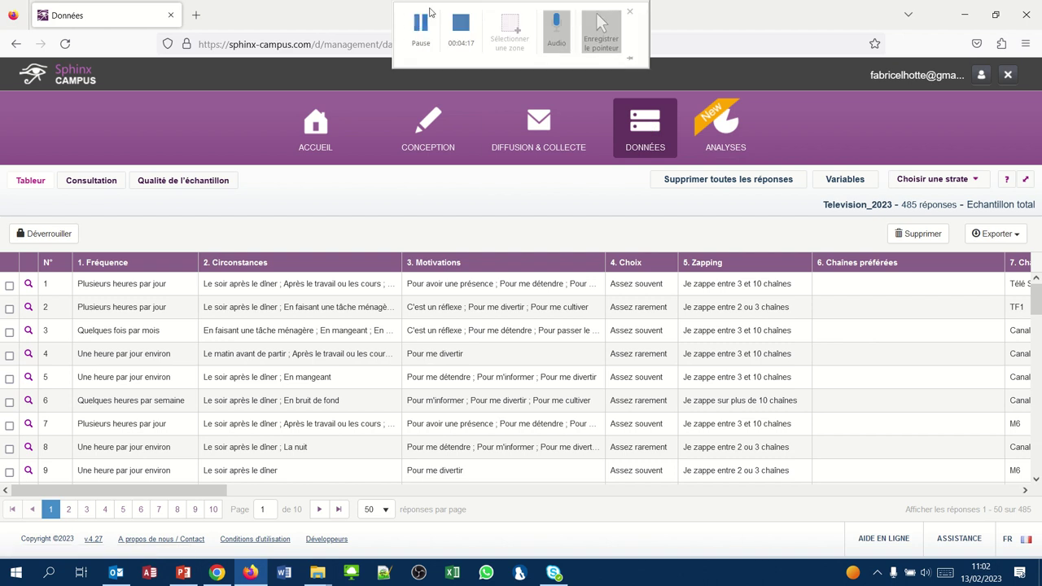
left_click(421, 32)
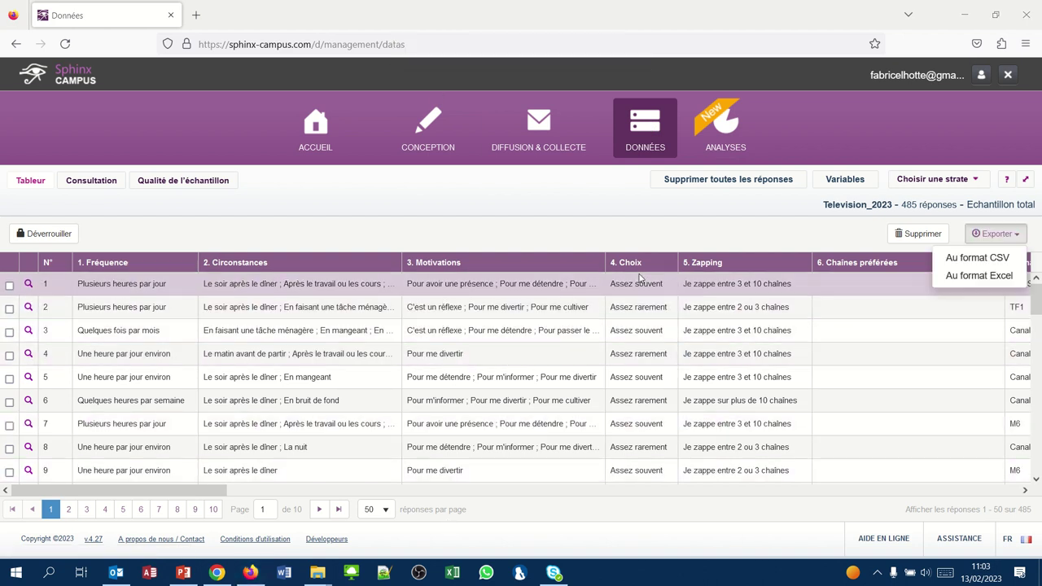
Export the Television_2023 response data in Excel format.
left_click(984, 232)
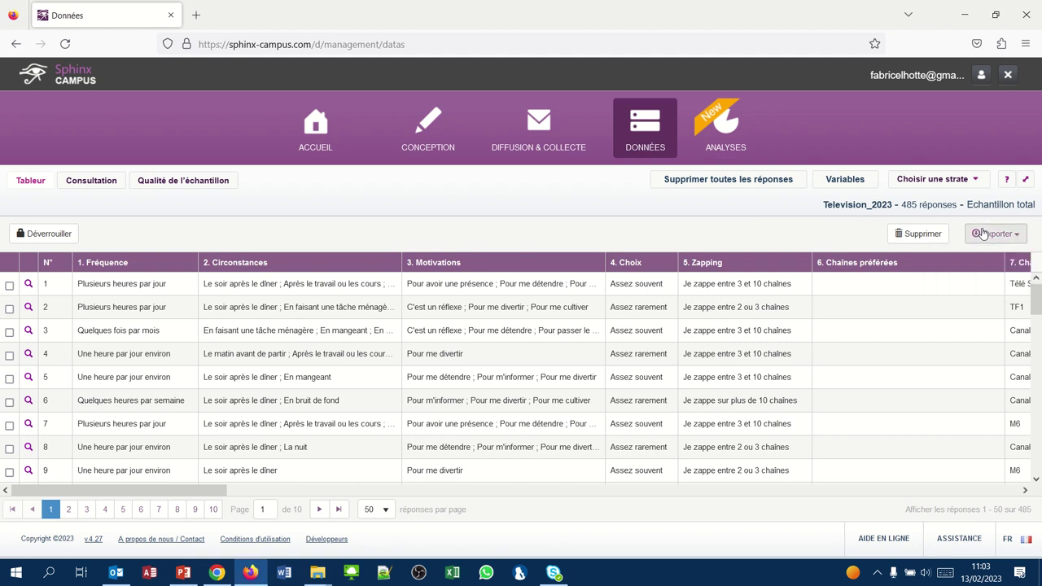
left_click(983, 233)
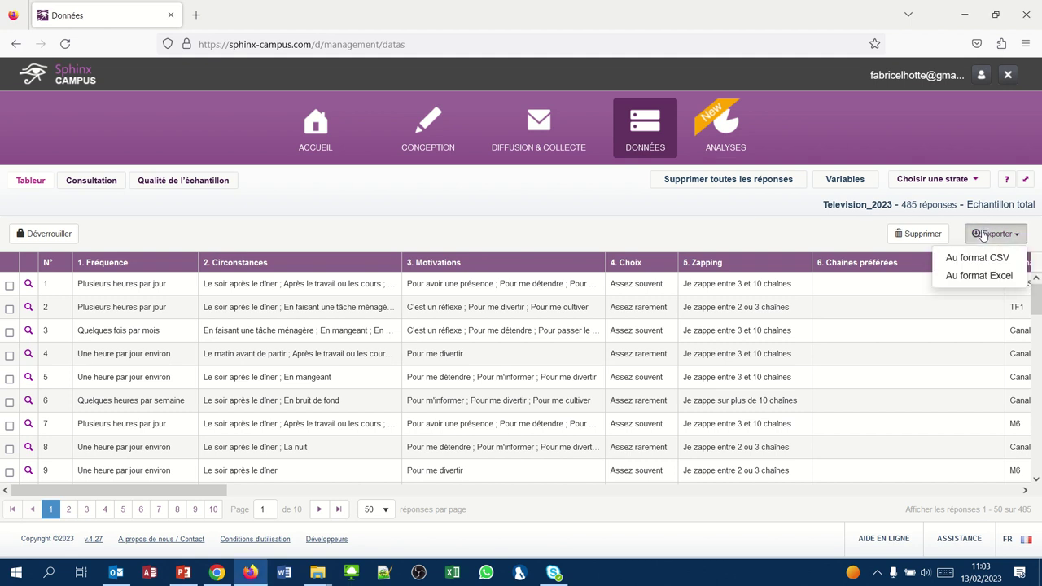
left_click(994, 277)
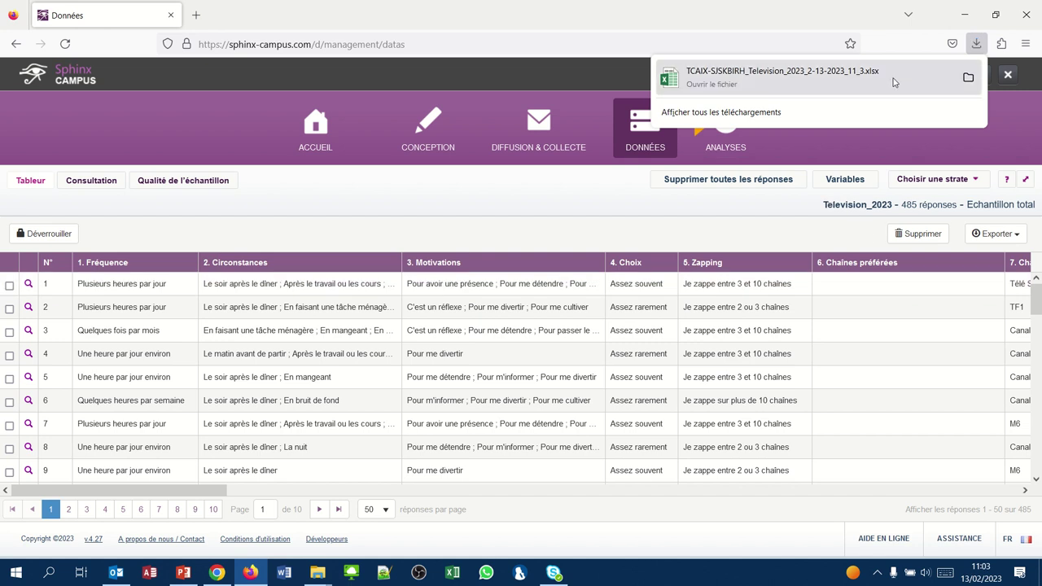
Open the exported workbook from the downloads folder in Excel, look across its columns, and return to the survey's response table.
left_click(968, 78)
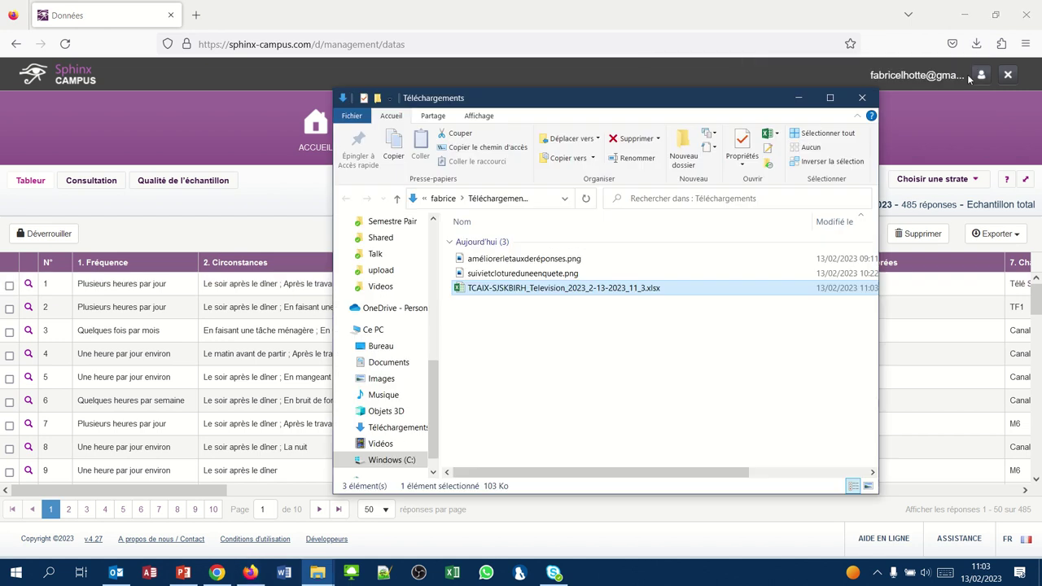
double_click(514, 288)
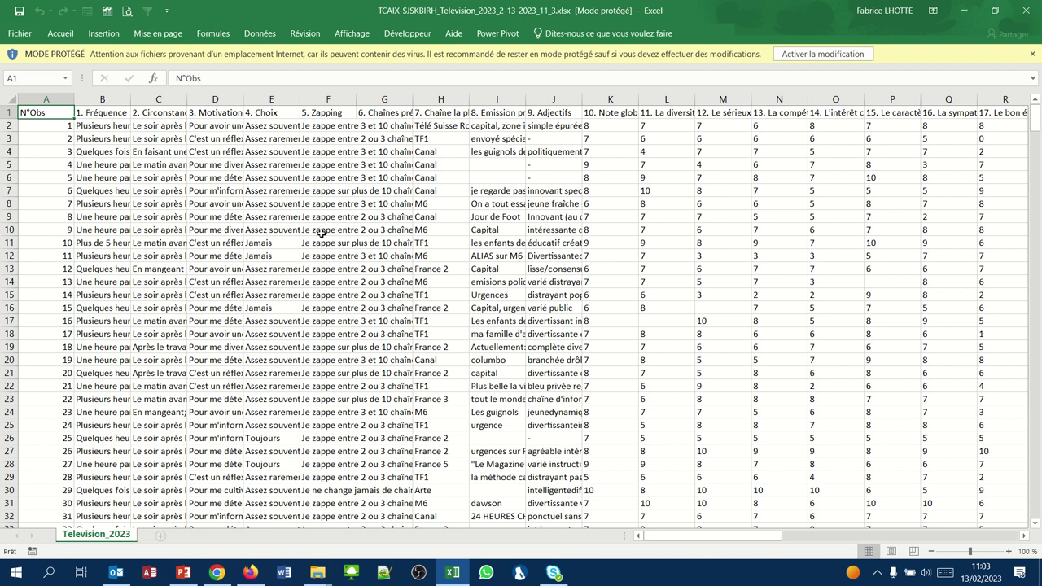
scroll(472, 160, "right", 10)
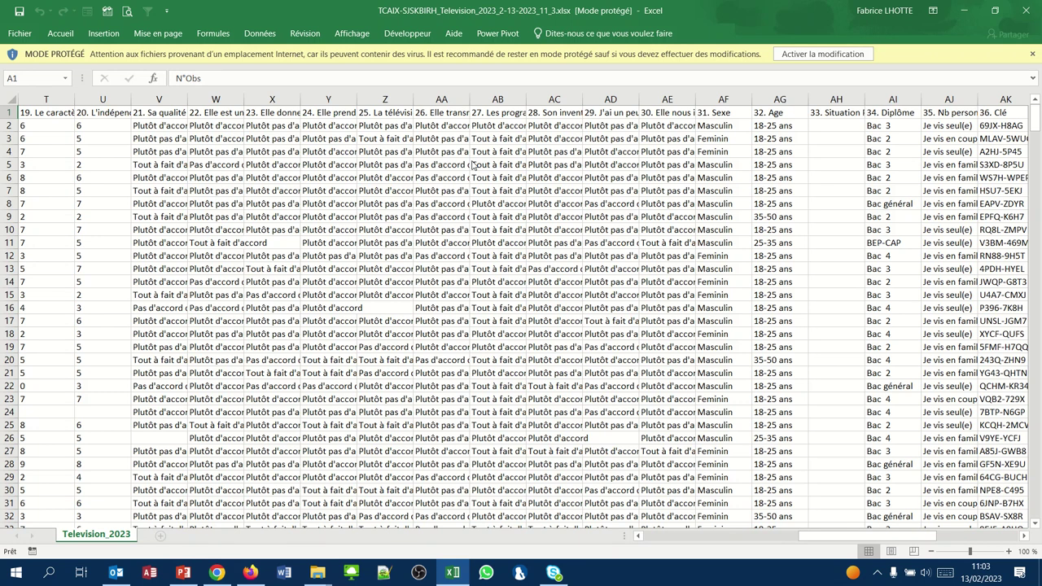
mouse_move(707, 5)
left_click(1025, 10)
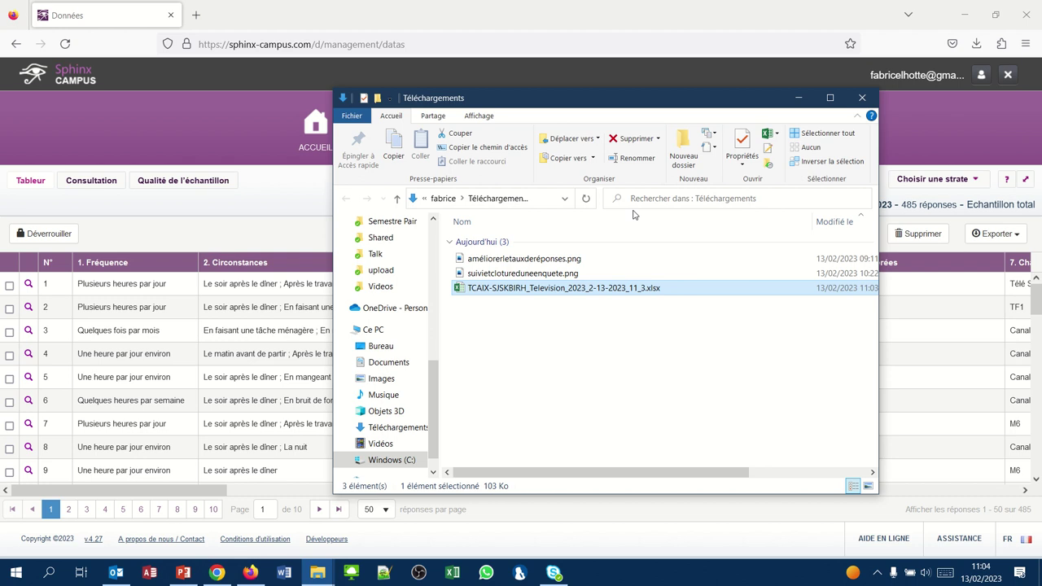
left_click(793, 92)
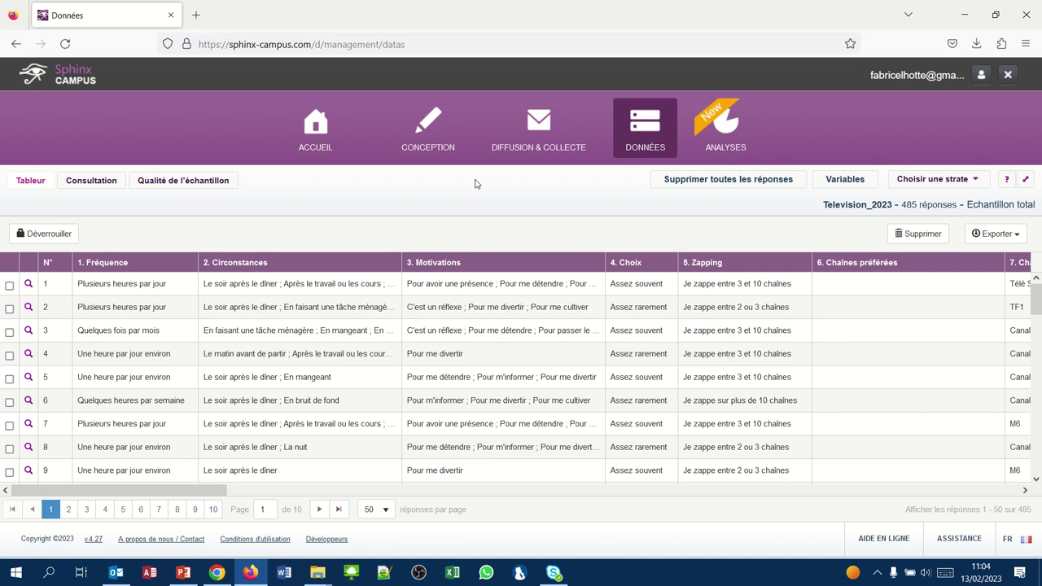
Open the sample quality report and examine the fill-rate details for the variables and the observations.
left_click(186, 186)
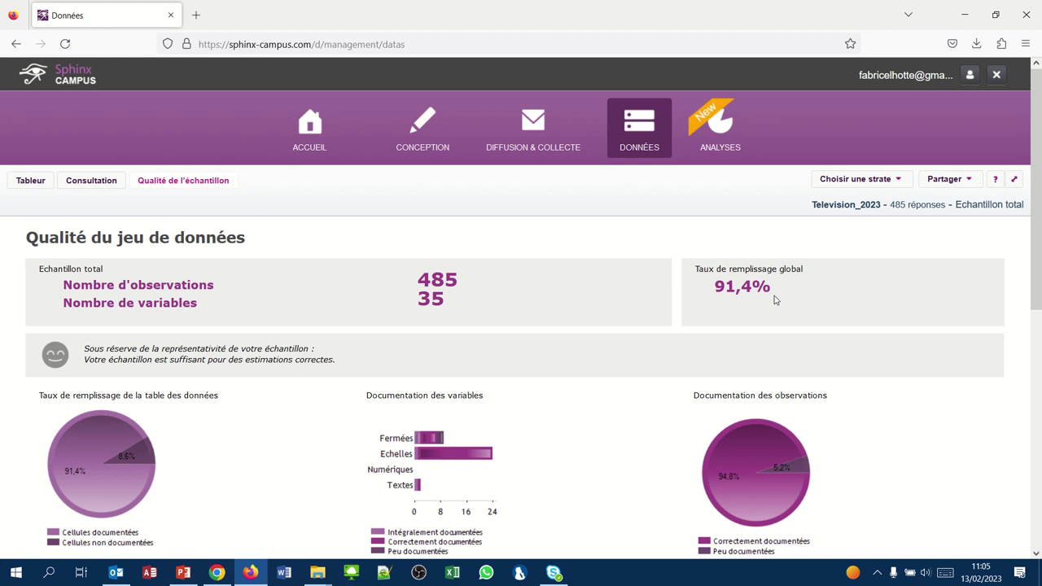
scroll(774, 300, "down", 2)
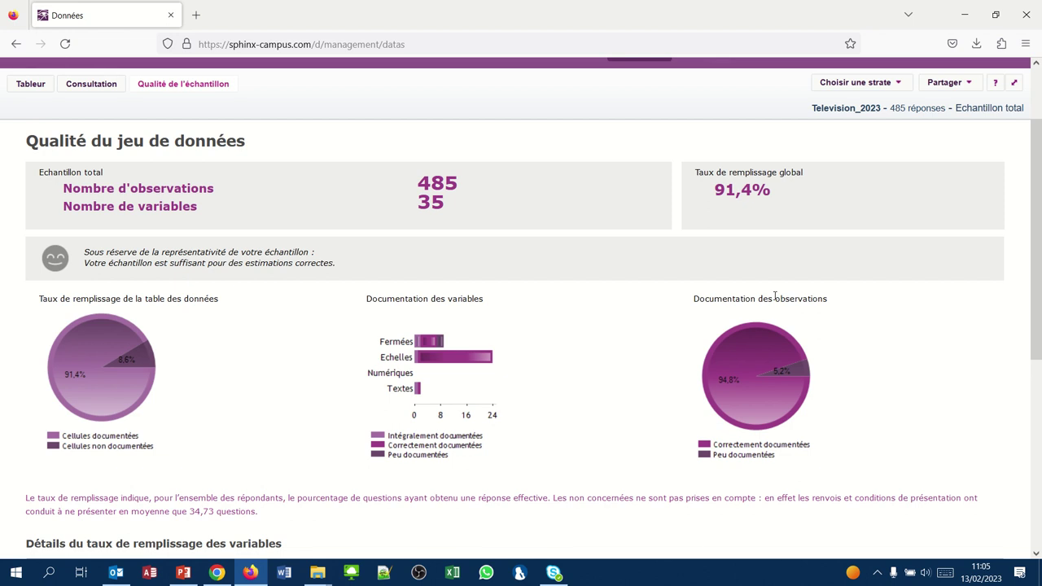
scroll(774, 296, "down", 3)
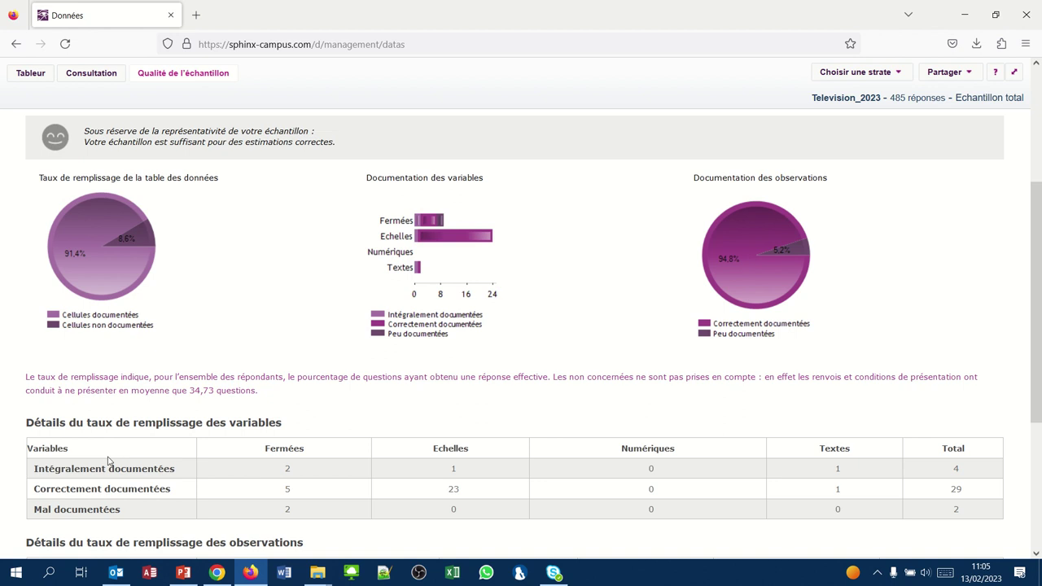
scroll(110, 460, "down", 3)
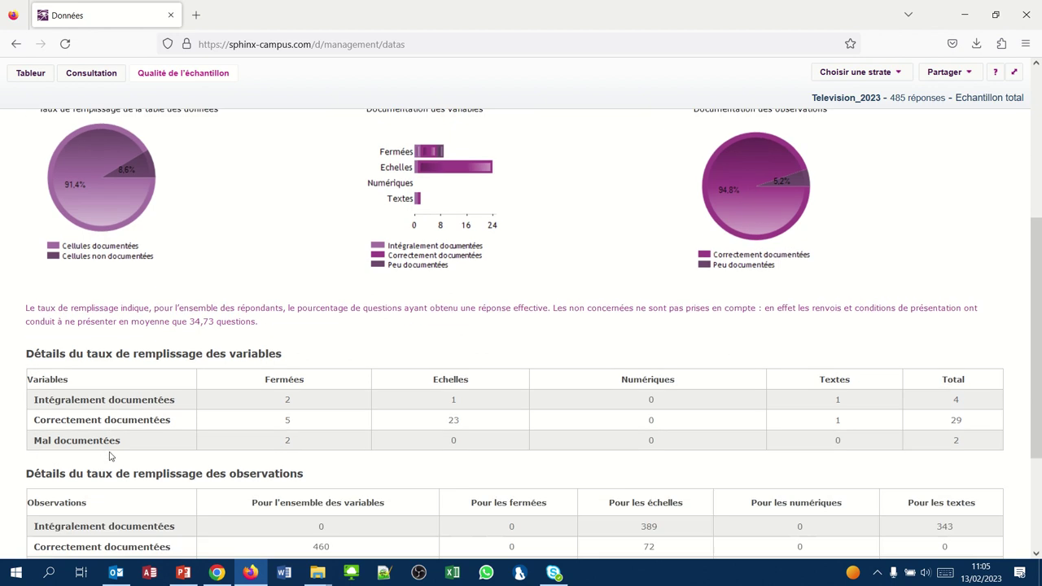
scroll(109, 456, "down", 1)
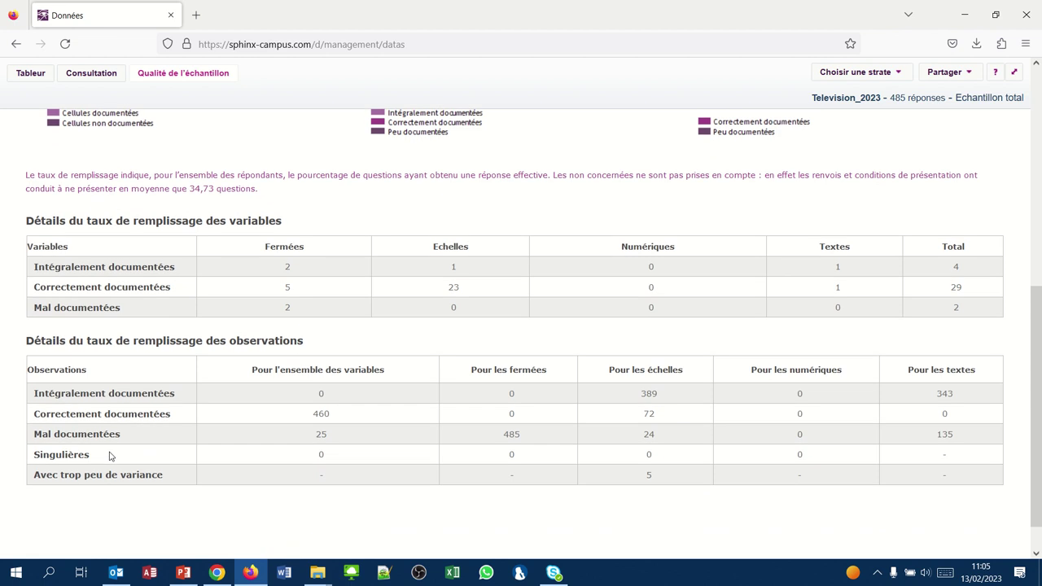
scroll(110, 456, "down", 1)
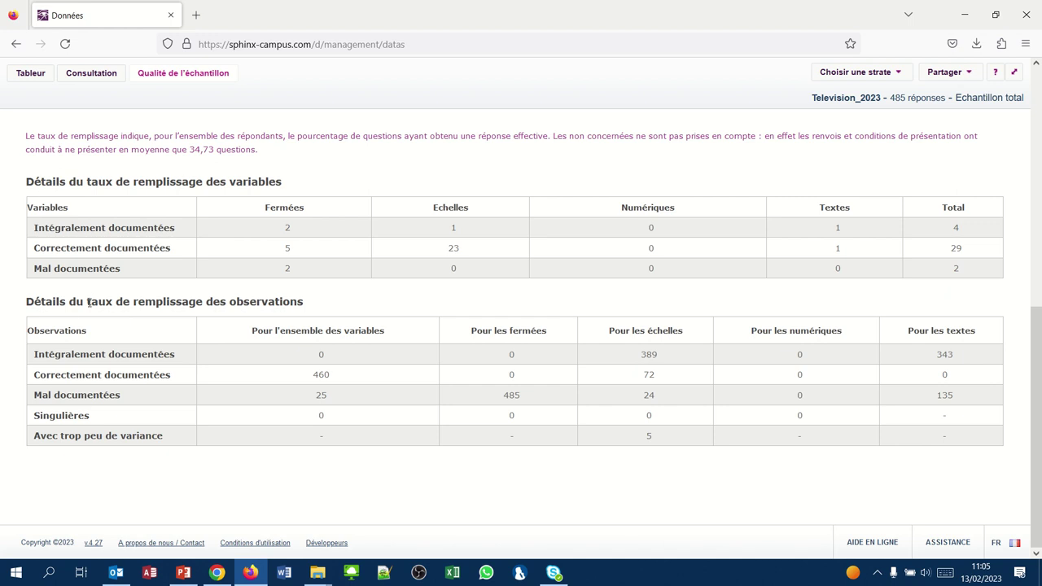
Review the report's data table, variable and observation charts, and open the chart on documentation of the observations.
scroll(88, 301, "up", 2)
scroll(90, 302, "up", 2)
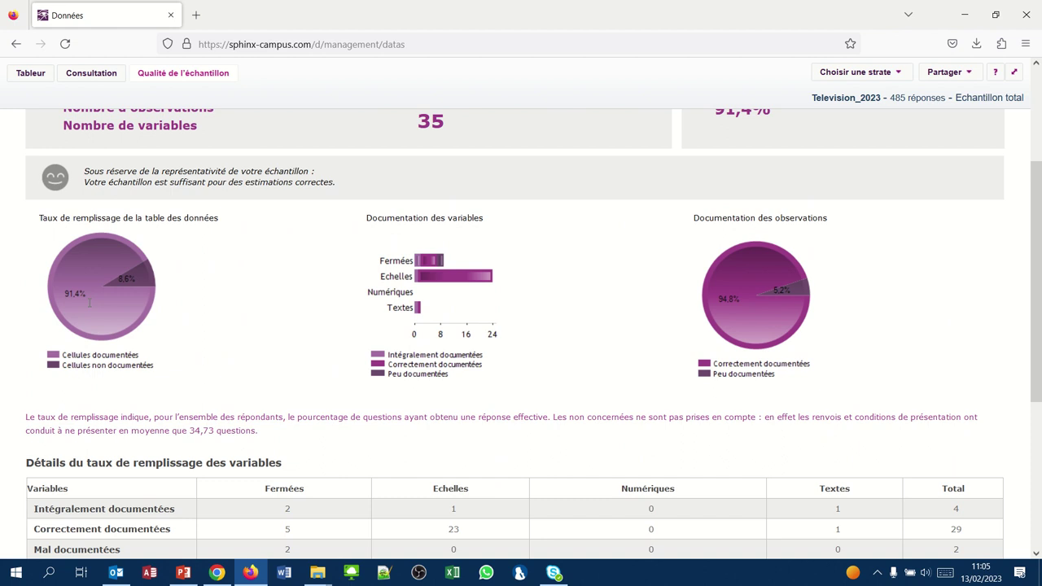
scroll(89, 303, "up", 1)
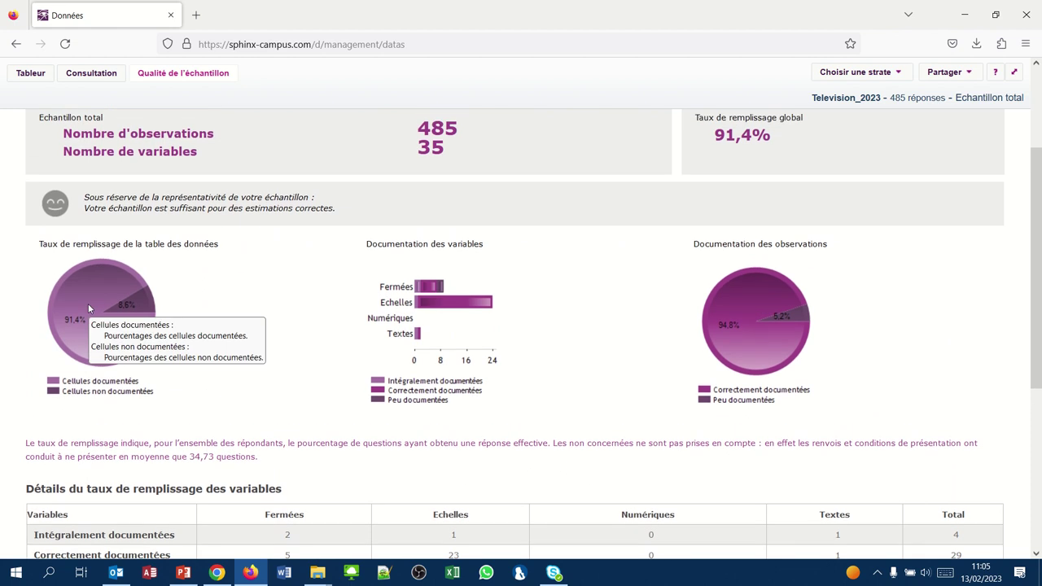
scroll(88, 304, "up", 2)
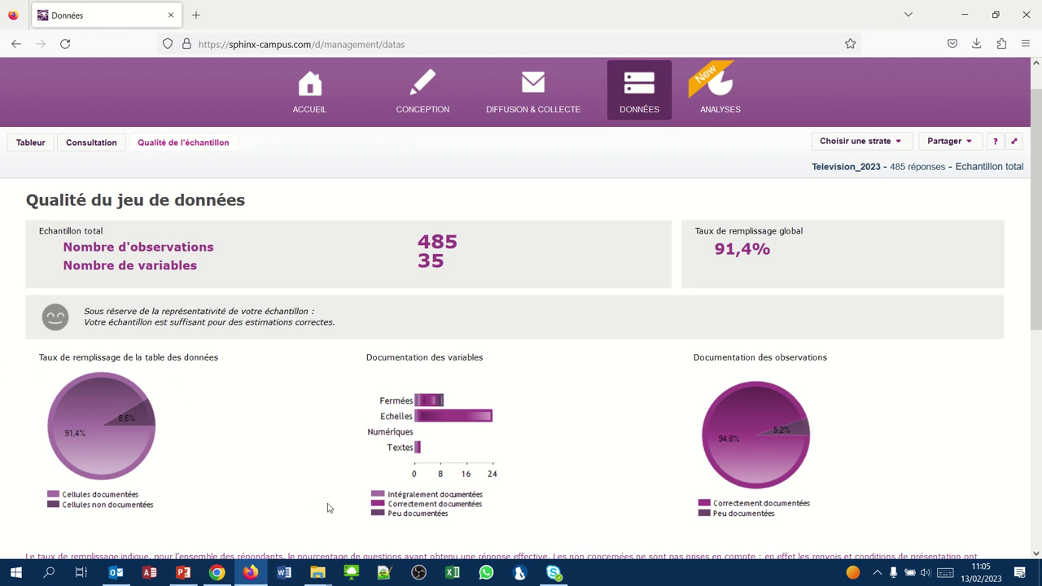
left_click(775, 438)
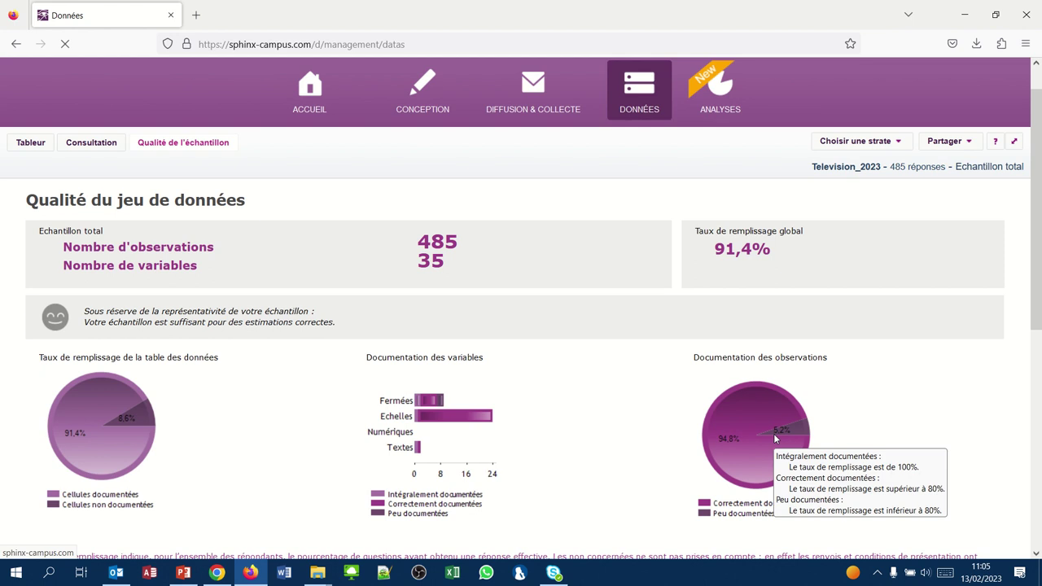